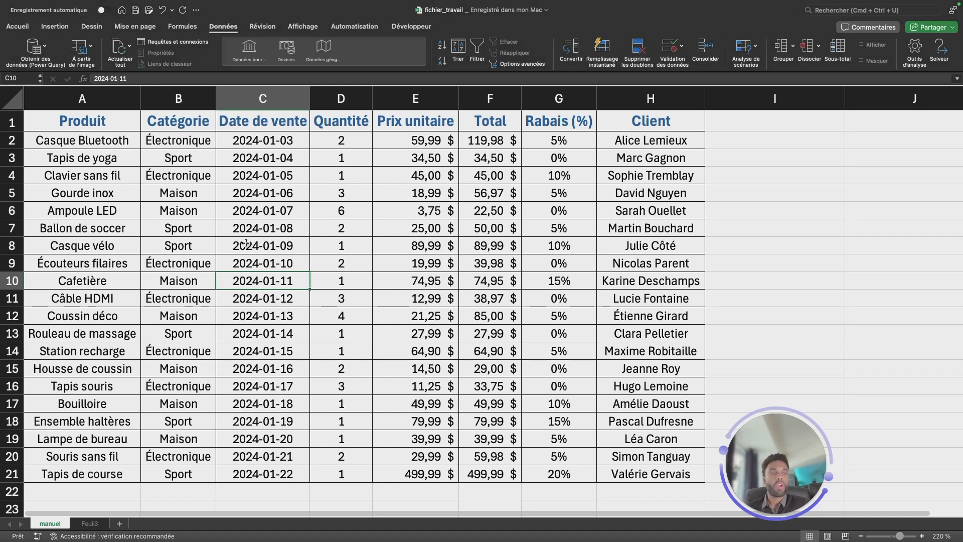
# Turn on filtering for the header row of the sales table.
pyautogui.click(132, 190)
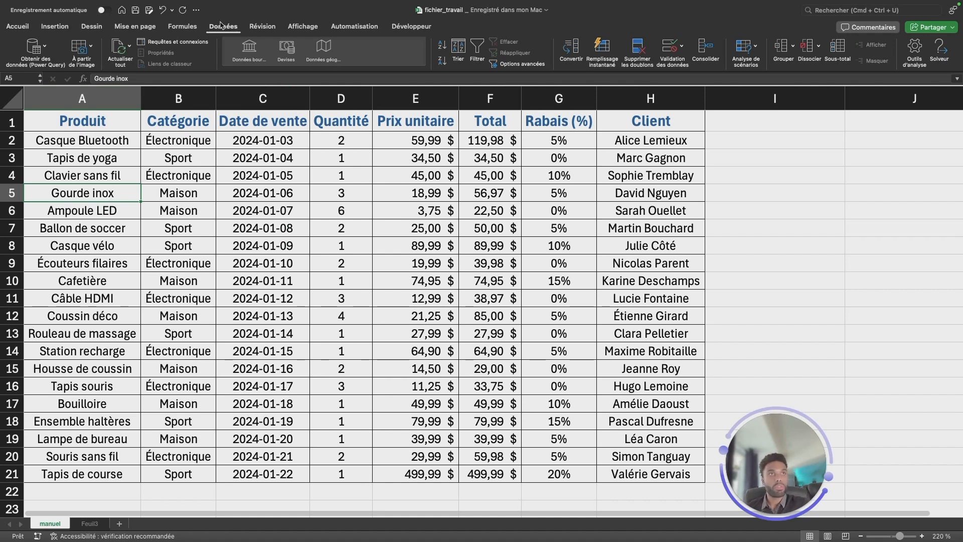
pyautogui.click(221, 26)
pyautogui.click(229, 31)
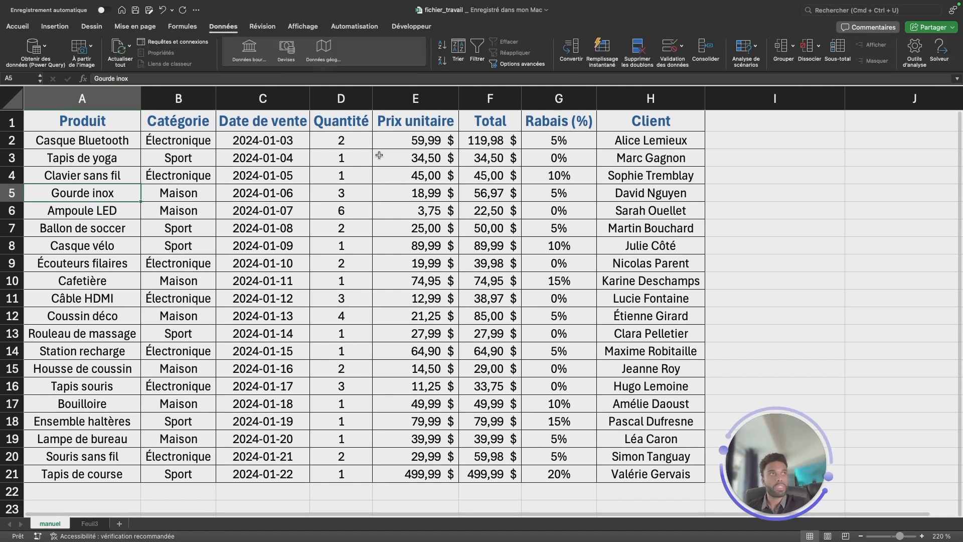
pyautogui.click(477, 51)
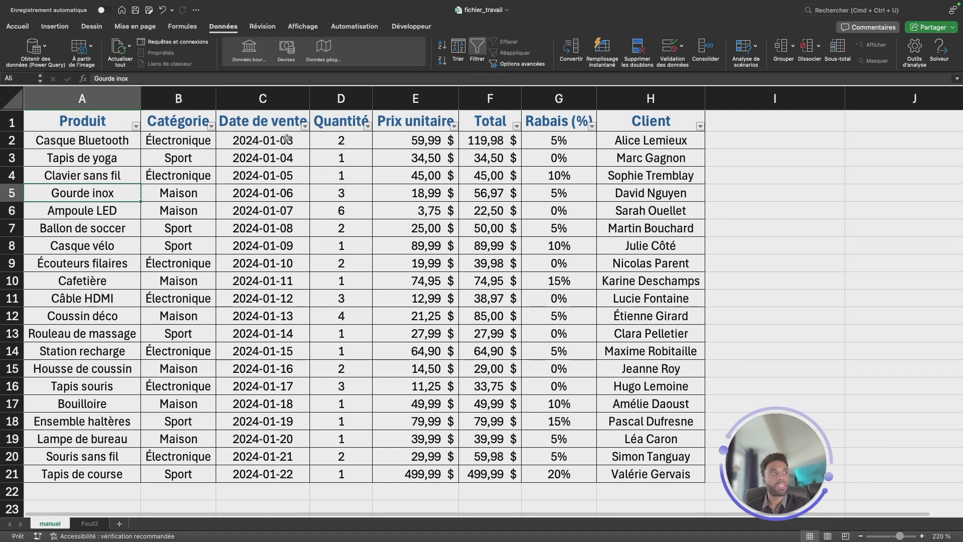
# Auto-fit the width of all columns in the sheet to their contents.
pyautogui.click(11, 98)
pyautogui.click(141, 96)
pyautogui.doubleClick(142, 96)
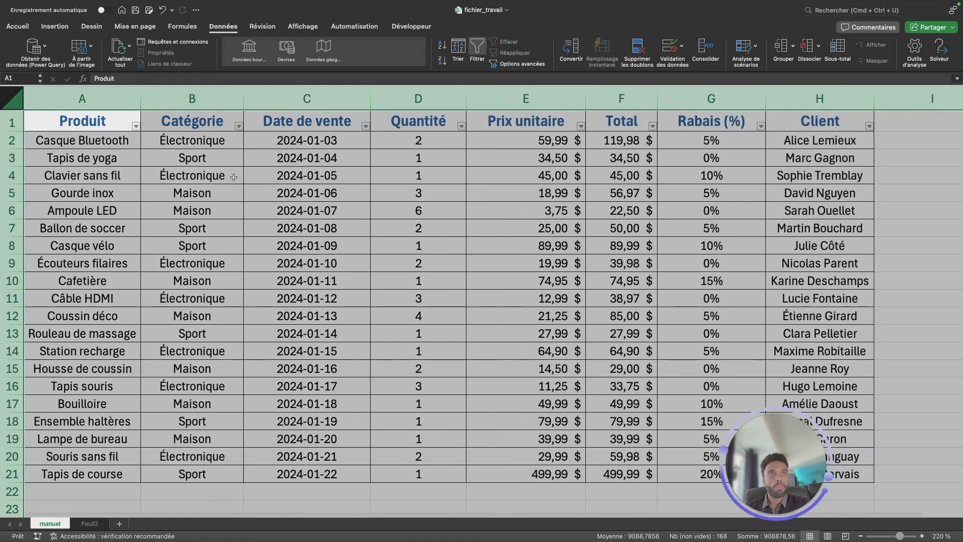
pyautogui.click(234, 176)
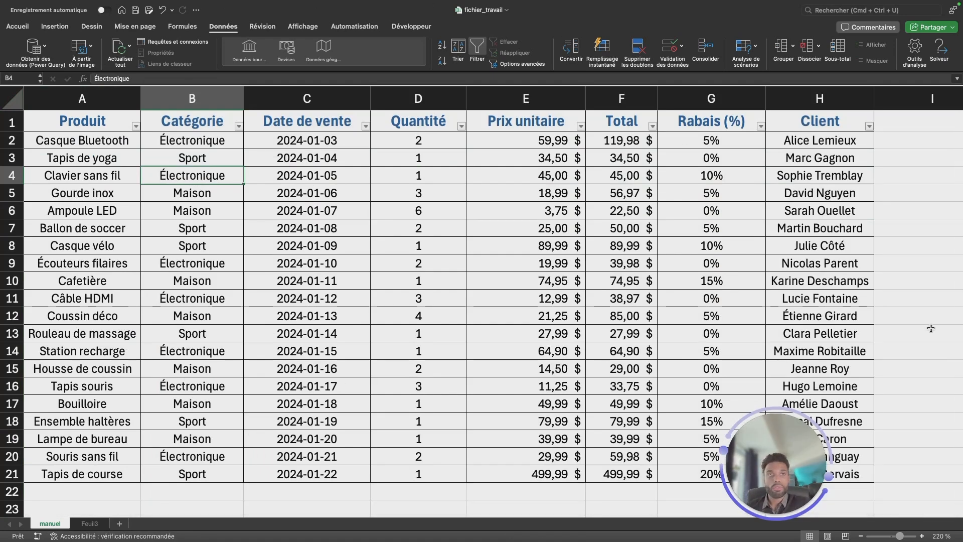
# Filter the Catégorie column with the search text "maiso" and clear the search again.
pyautogui.click(239, 126)
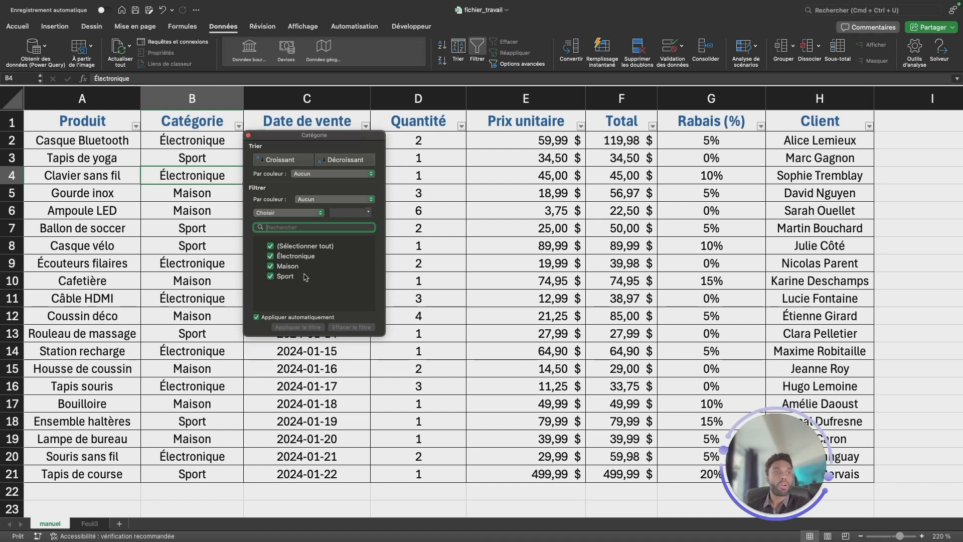
pyautogui.write('maiso')
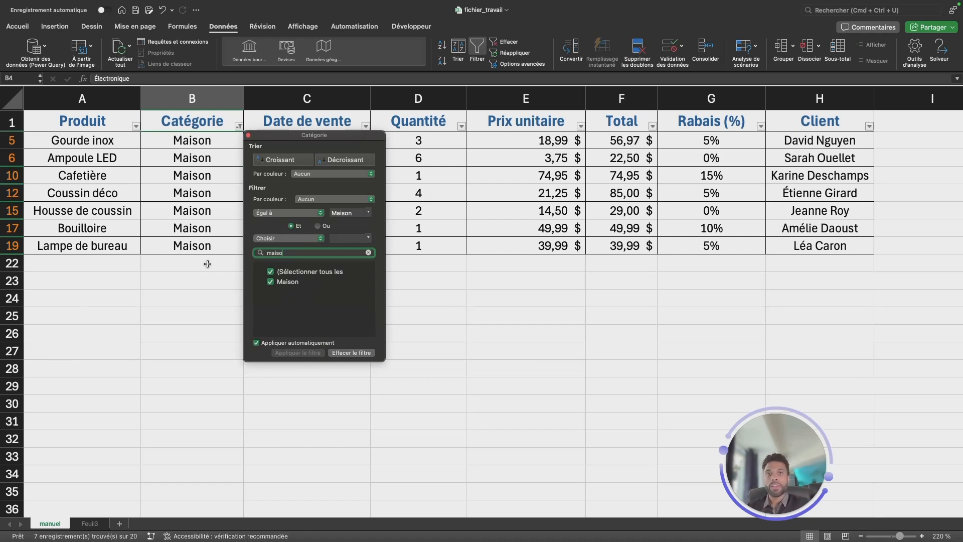
pyautogui.press('BackSpace')
pyautogui.press('BackSpace')
pyautogui.press('BackSpace')
pyautogui.press('BackSpace')
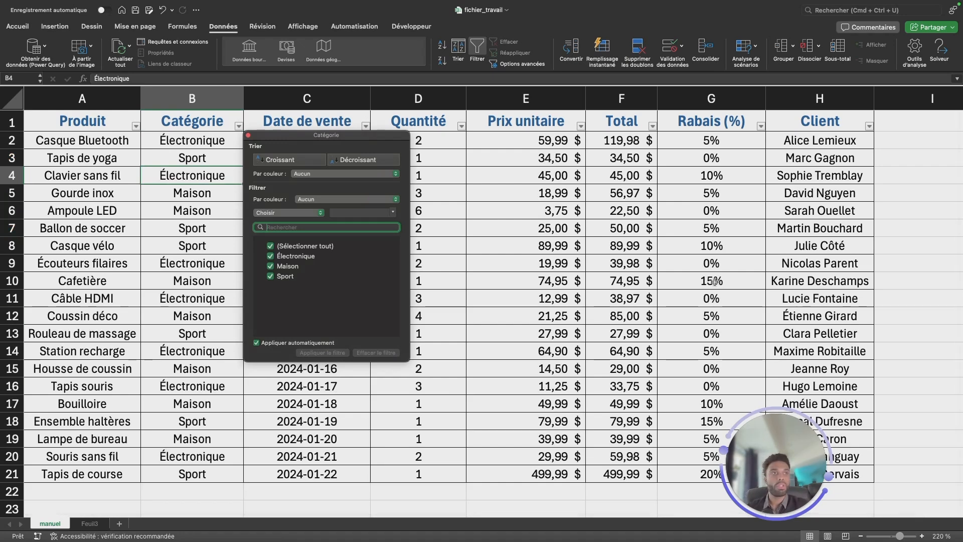
# Filter the Catégorie column to Maison and Sport only, and reselect all categories to restore the full list.
pyautogui.click(270, 245)
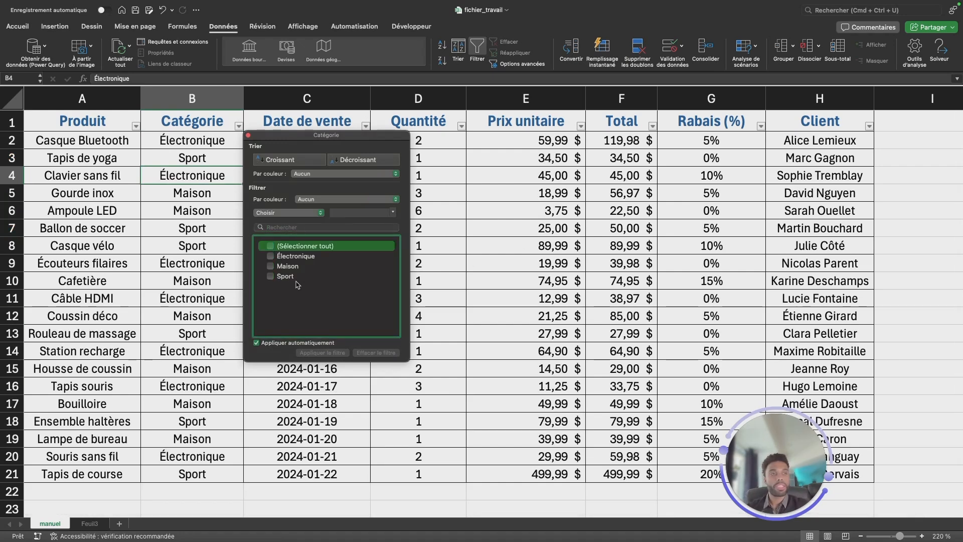
pyautogui.click(271, 266)
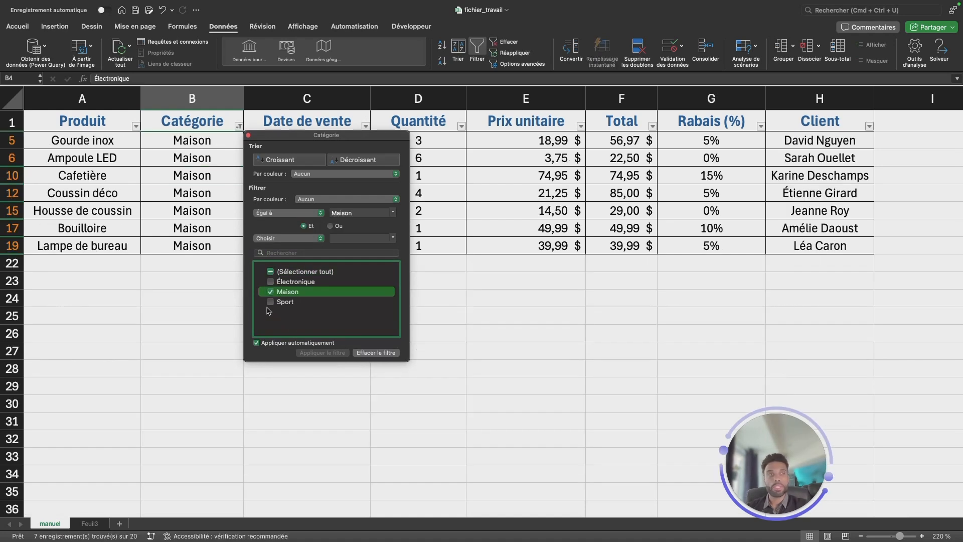
pyautogui.click(270, 302)
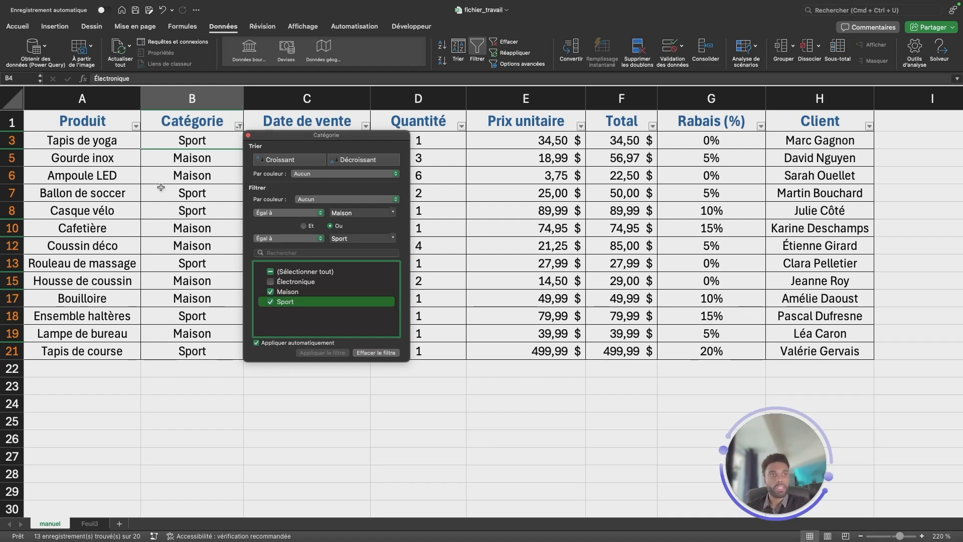
pyautogui.click(270, 273)
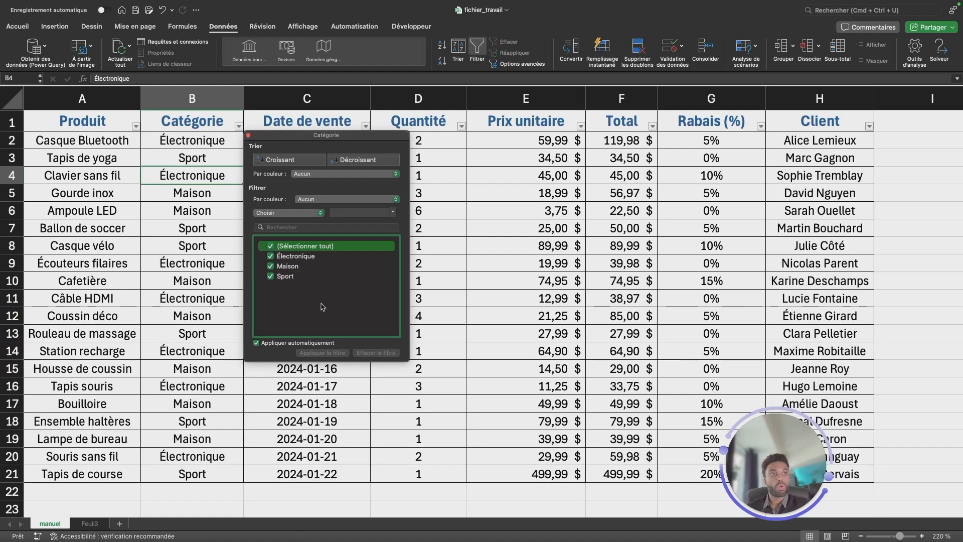
pyautogui.press('Escape')
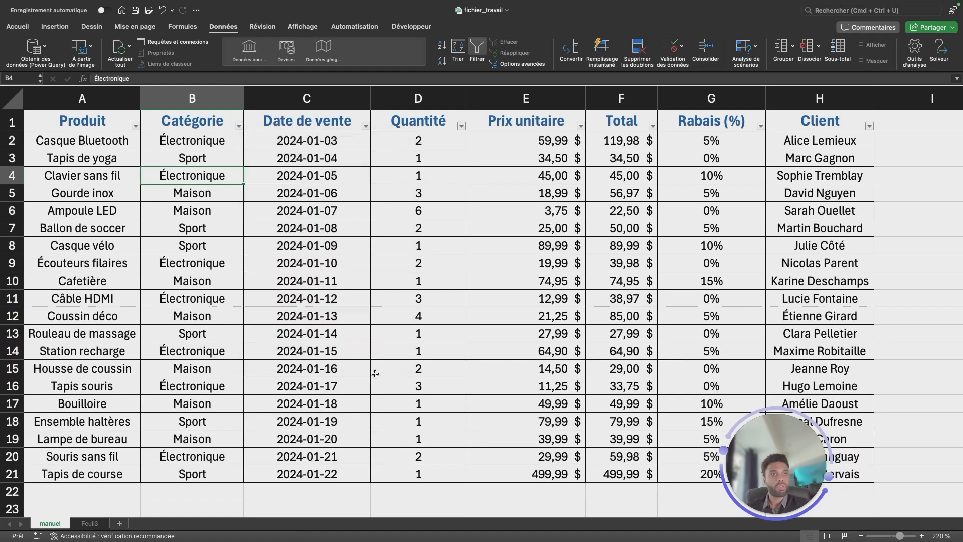
# Fill the Catégorie cells B4 to B9 with yellow.
pyautogui.click(187, 157)
pyautogui.click(18, 26)
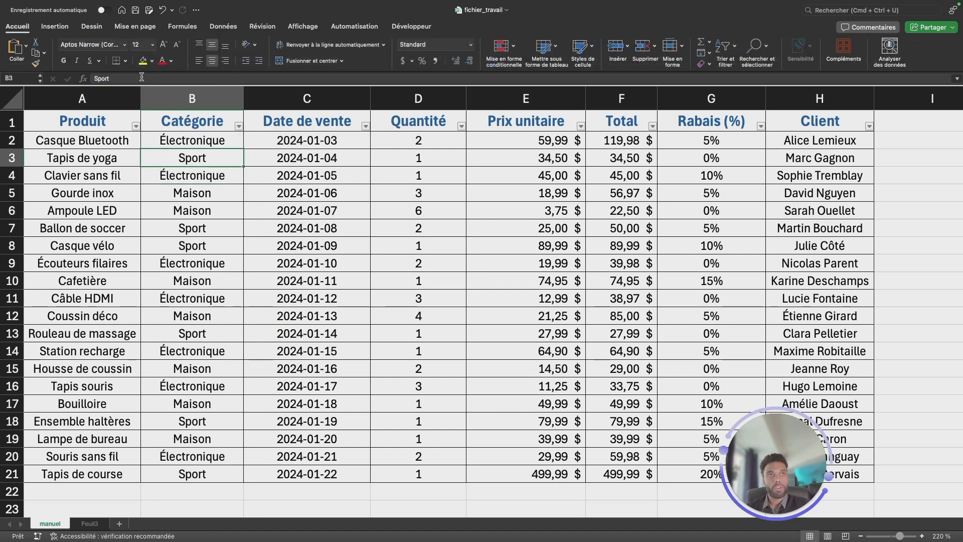
pyautogui.moveTo(192, 178); pyautogui.dragTo(192, 264)
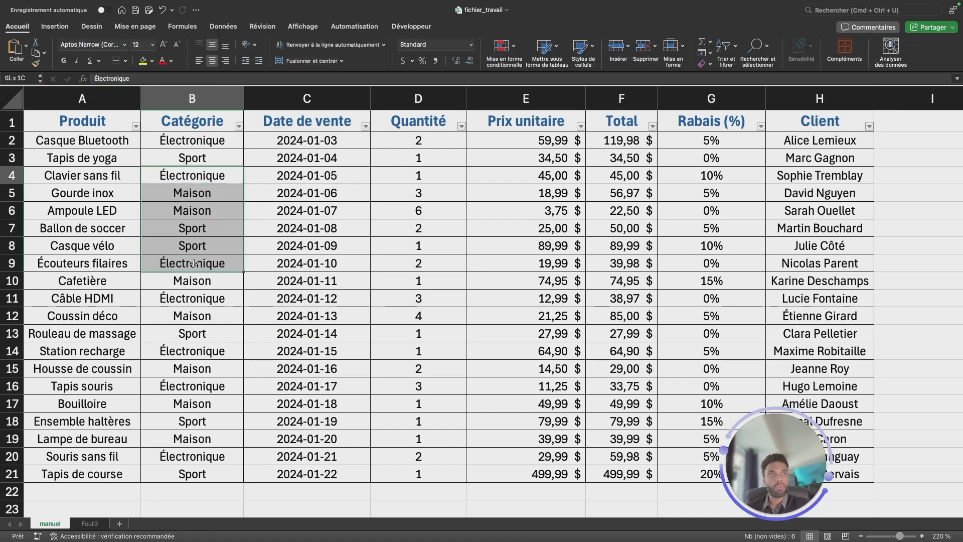
pyautogui.click(143, 60)
pyautogui.click(198, 313)
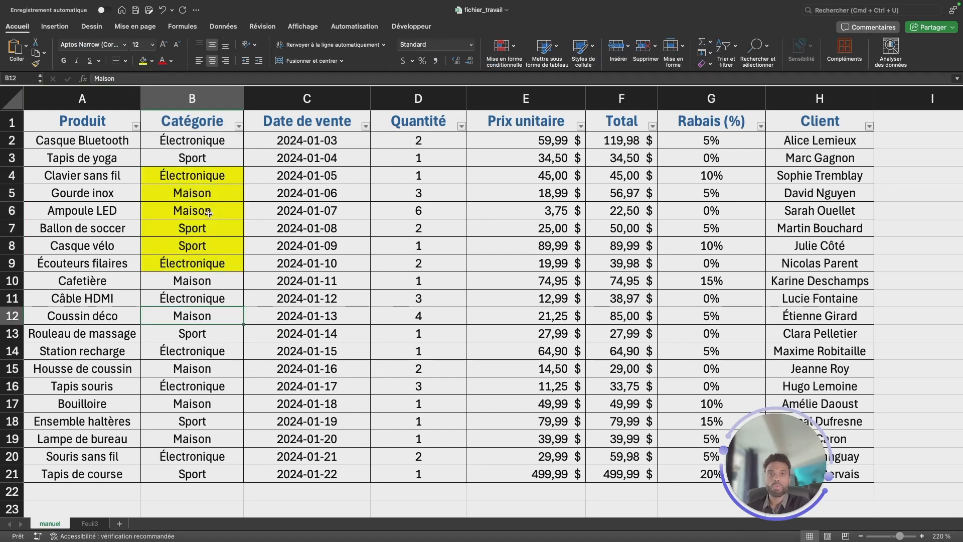
# Filter the Catégorie column by the yellow (Jaune) cell color and undo the filter.
pyautogui.click(238, 127)
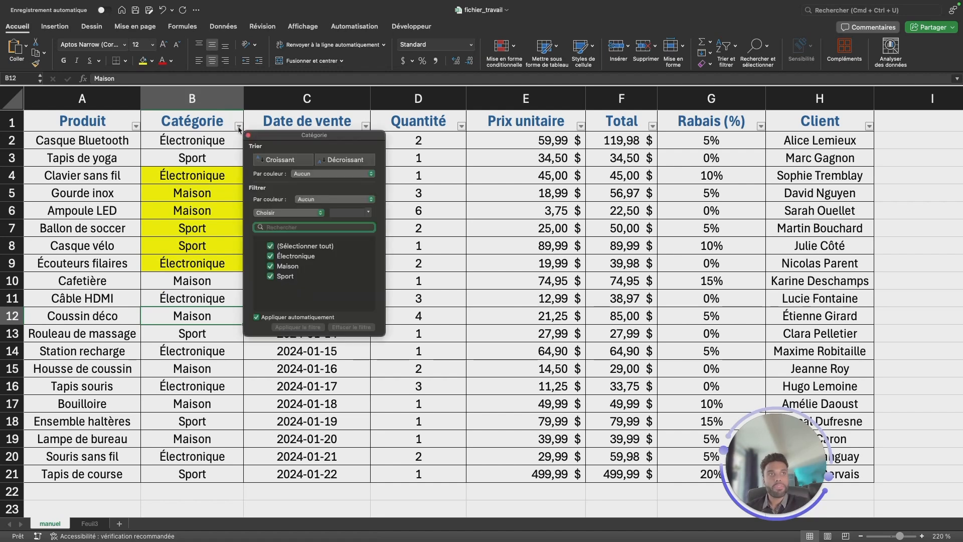
pyautogui.click(317, 200)
pyautogui.moveTo(331, 209)
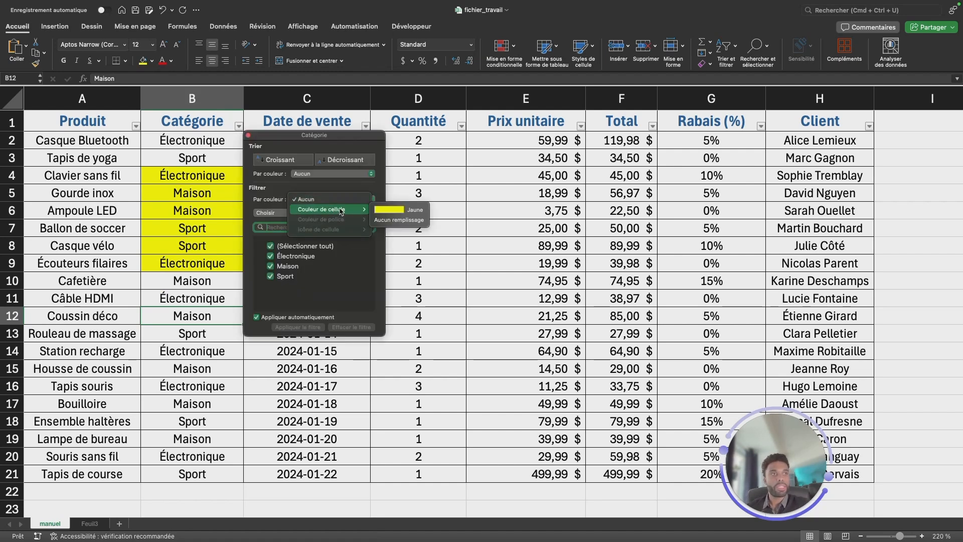
pyautogui.click(390, 214)
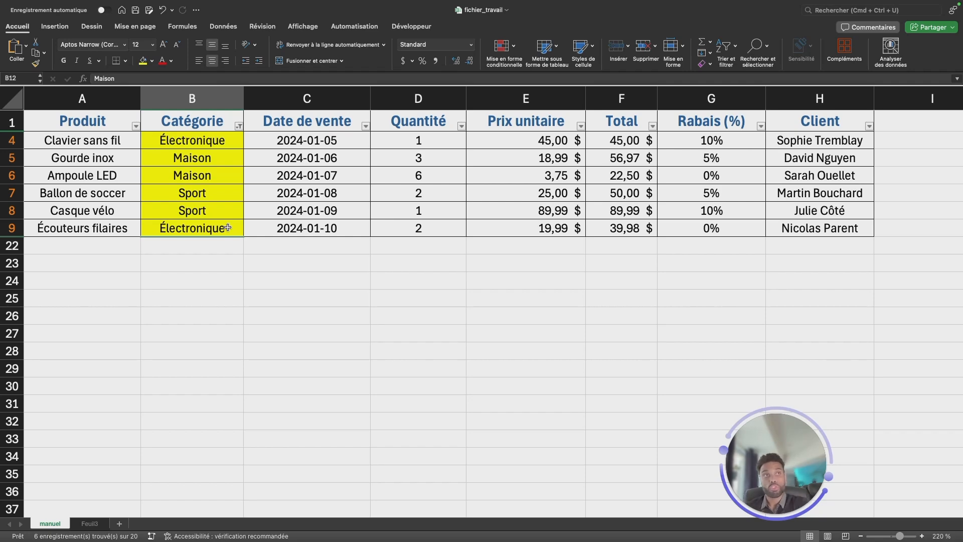
pyautogui.press('super+z')
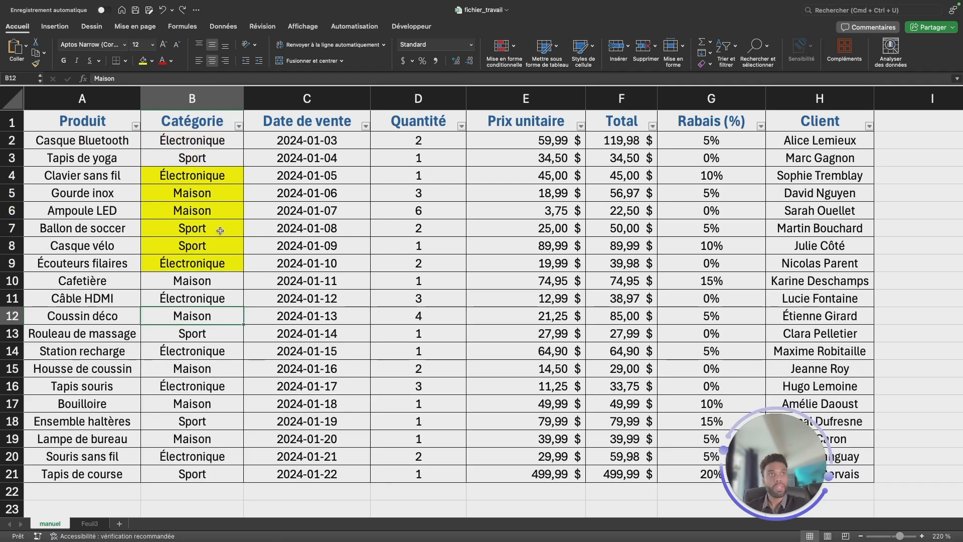
pyautogui.click(246, 249)
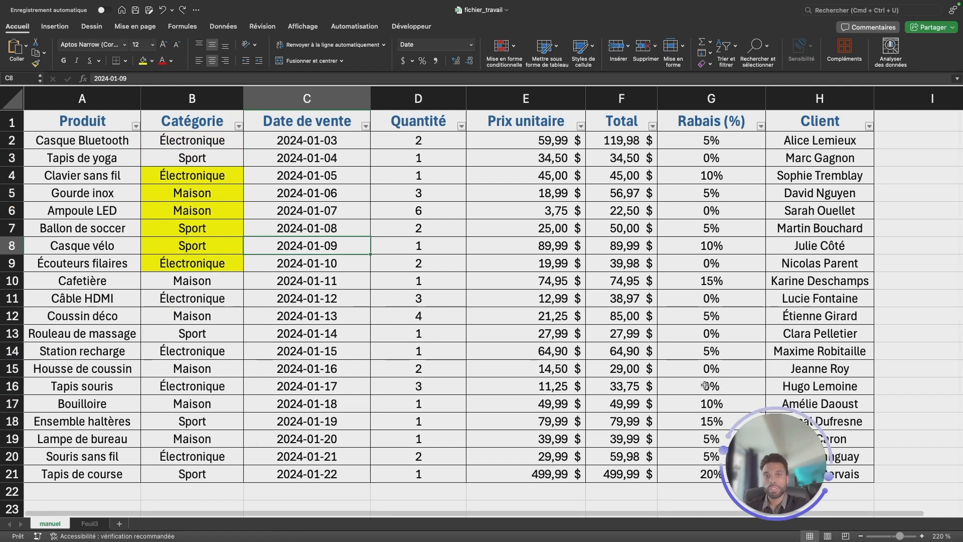
pyautogui.click(211, 166)
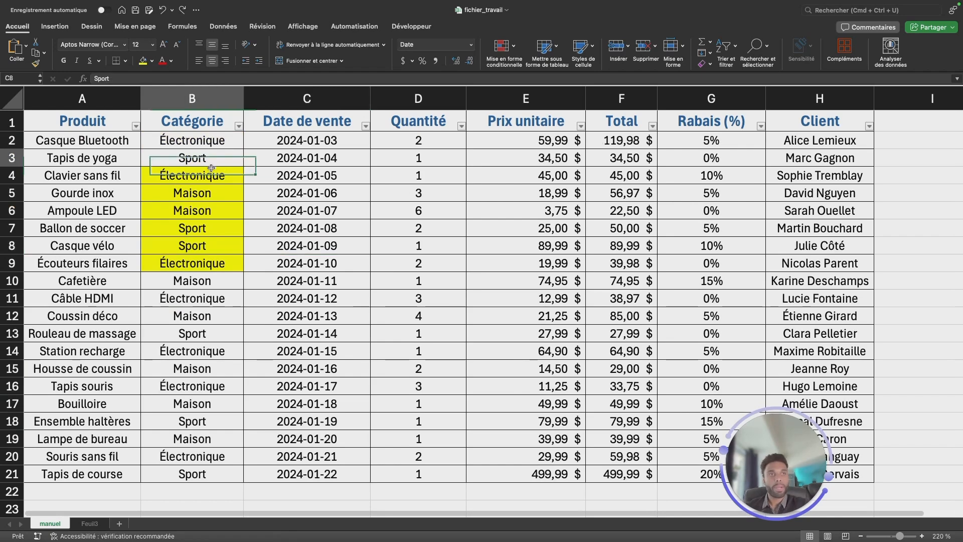
pyautogui.moveTo(211, 168); pyautogui.dragTo(211, 281)
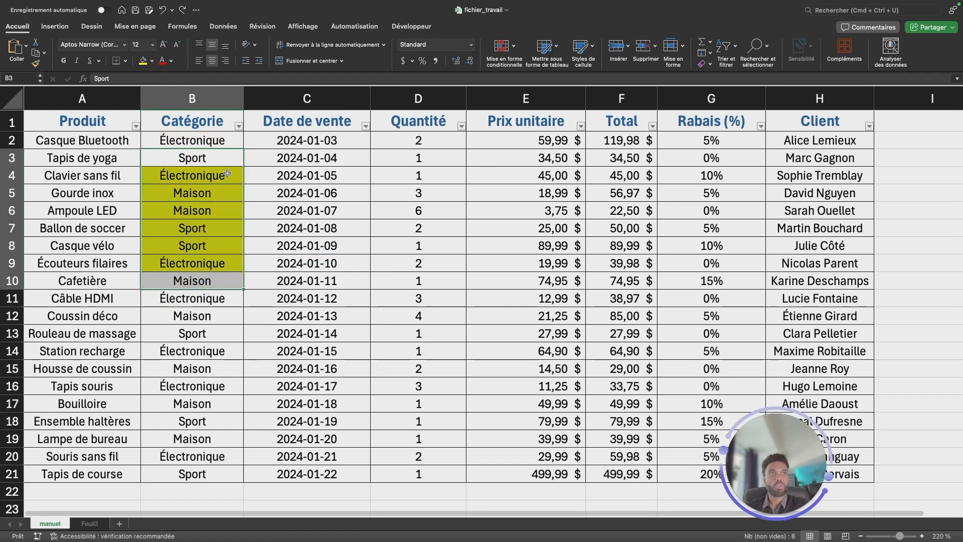
# Filter the Catégorie column to entries that begin with "S" (Commence par).
pyautogui.click(238, 126)
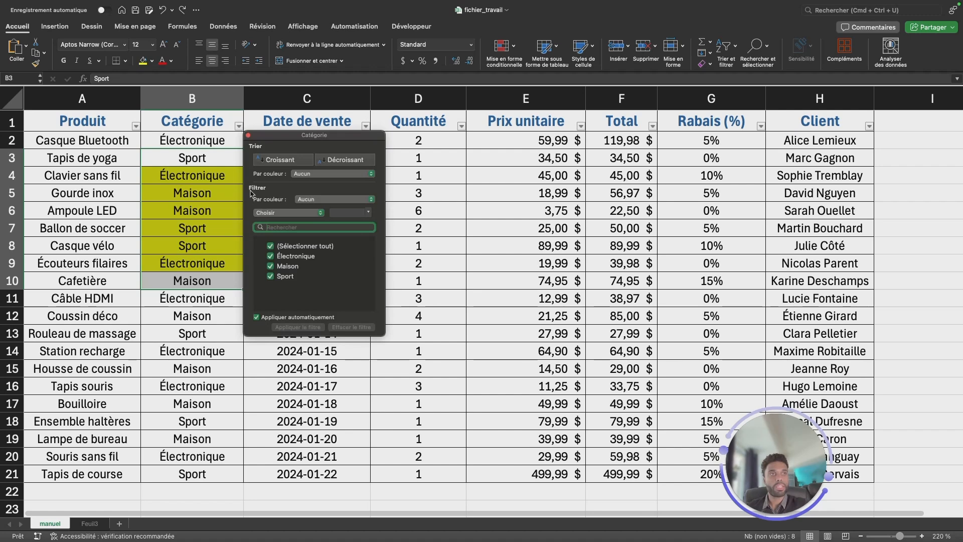
pyautogui.click(287, 211)
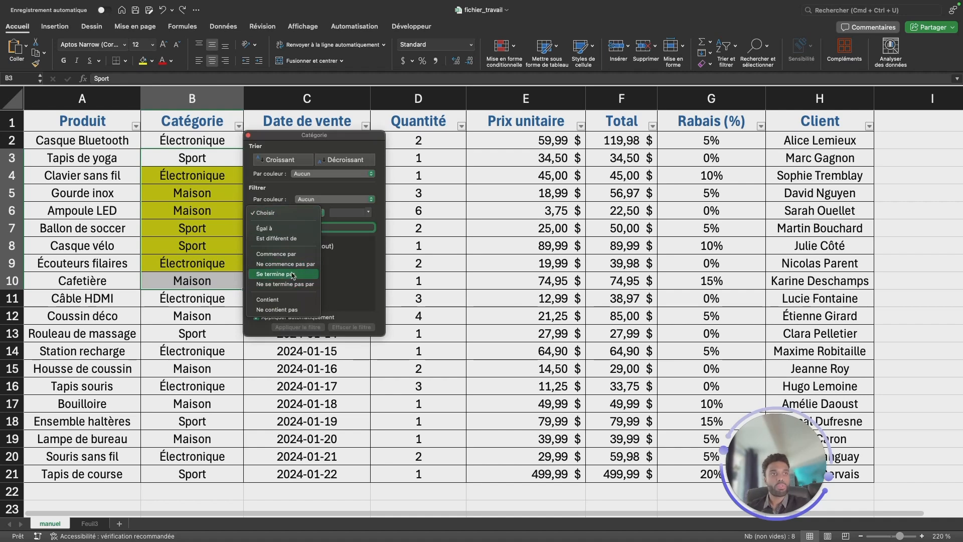
pyautogui.click(291, 254)
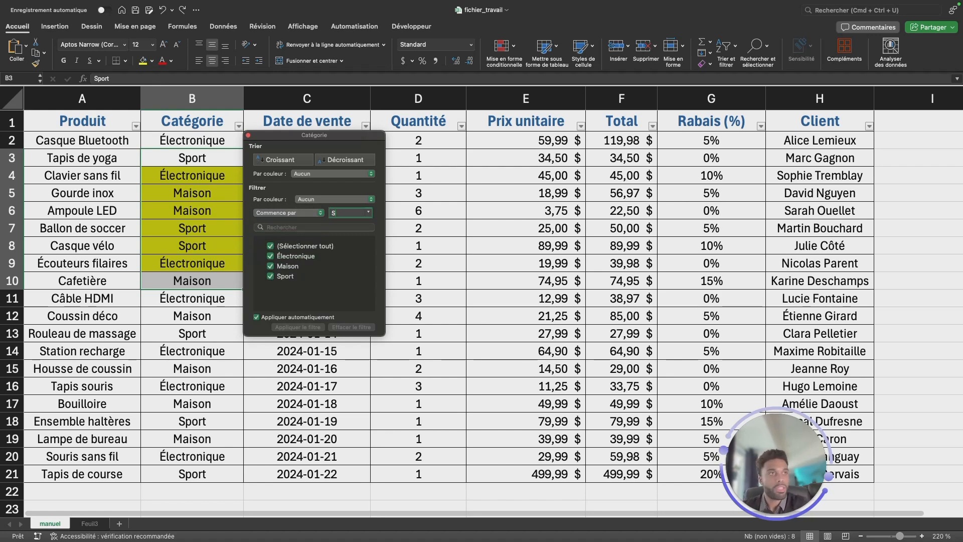
pyautogui.write('S')
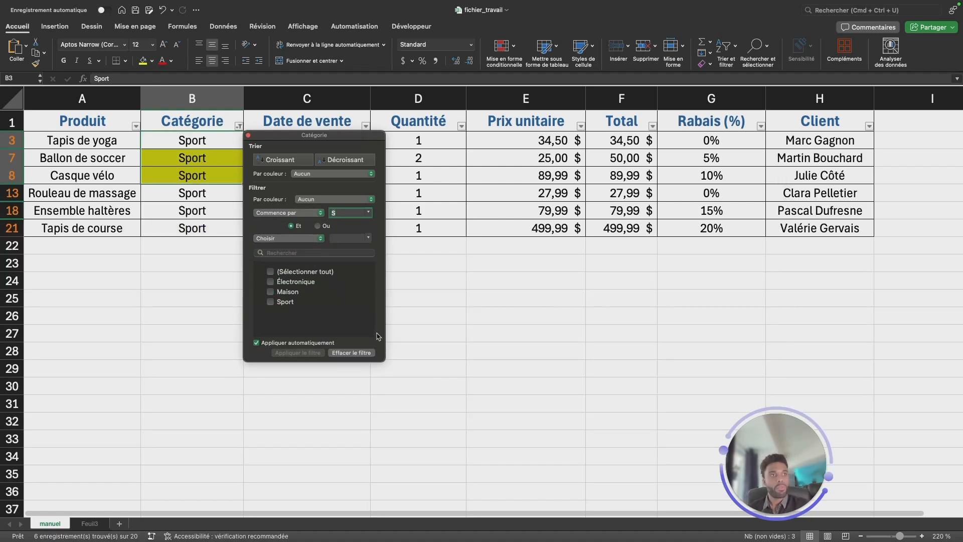
pyautogui.click(208, 252)
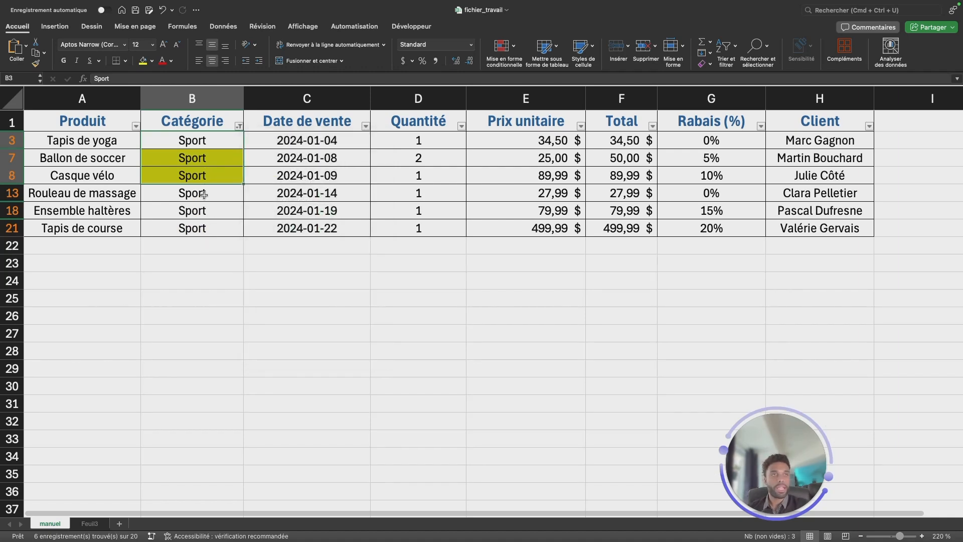
# Check the filtered Catégorie cells and reselect all categories to show every row again.
pyautogui.click(204, 193)
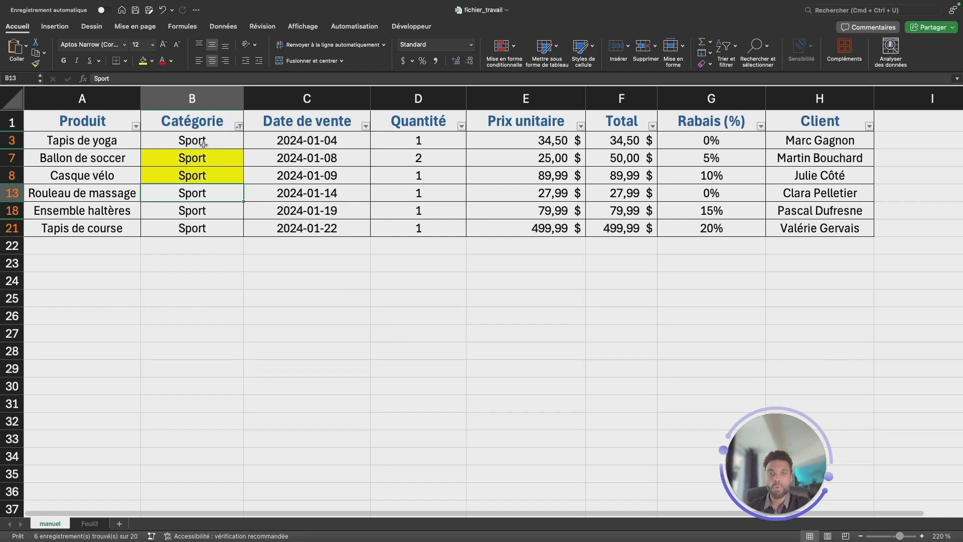
pyautogui.moveTo(202, 140); pyautogui.dragTo(202, 228)
pyautogui.moveTo(160, 10)
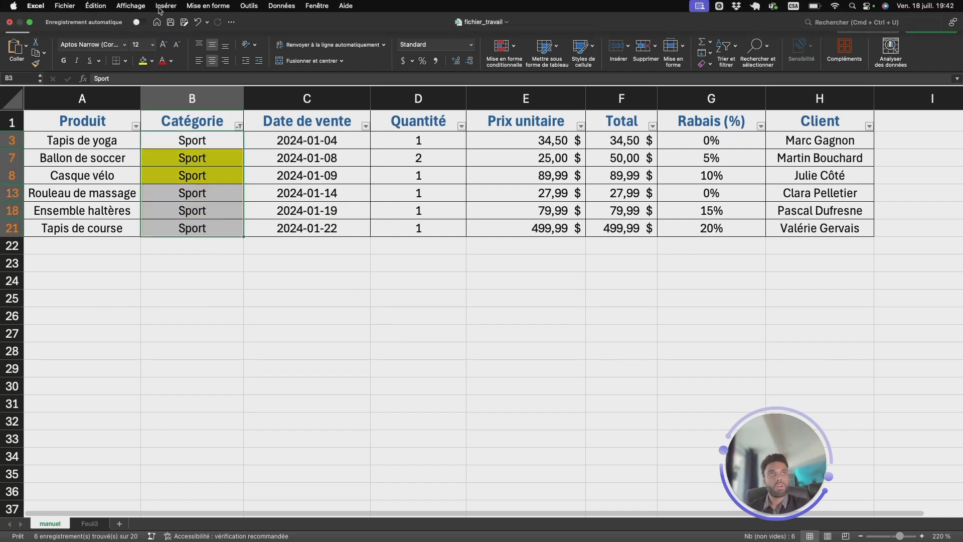
pyautogui.click(239, 127)
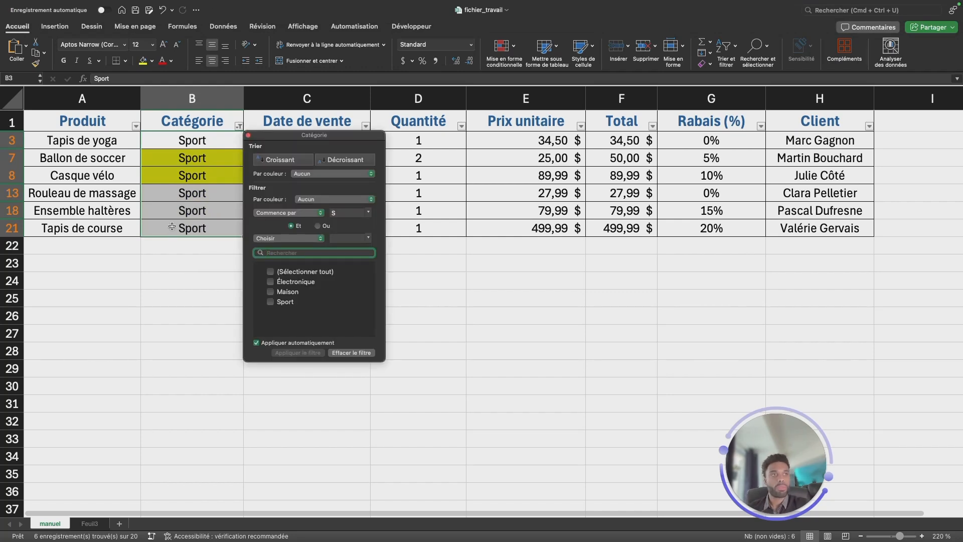
pyautogui.click(271, 271)
pyautogui.press('Escape')
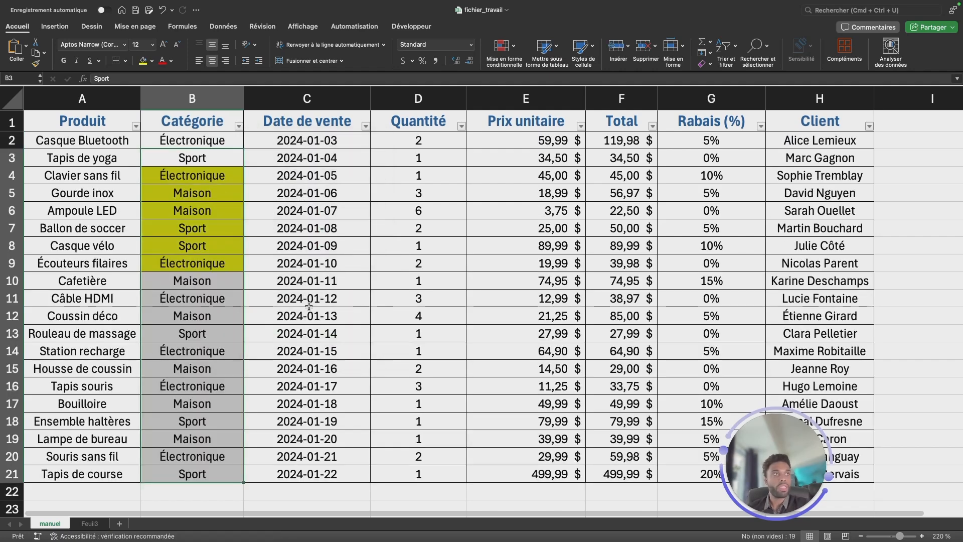
# Filter the Catégorie column to Électronique only and clear the filter from the table.
pyautogui.click(226, 28)
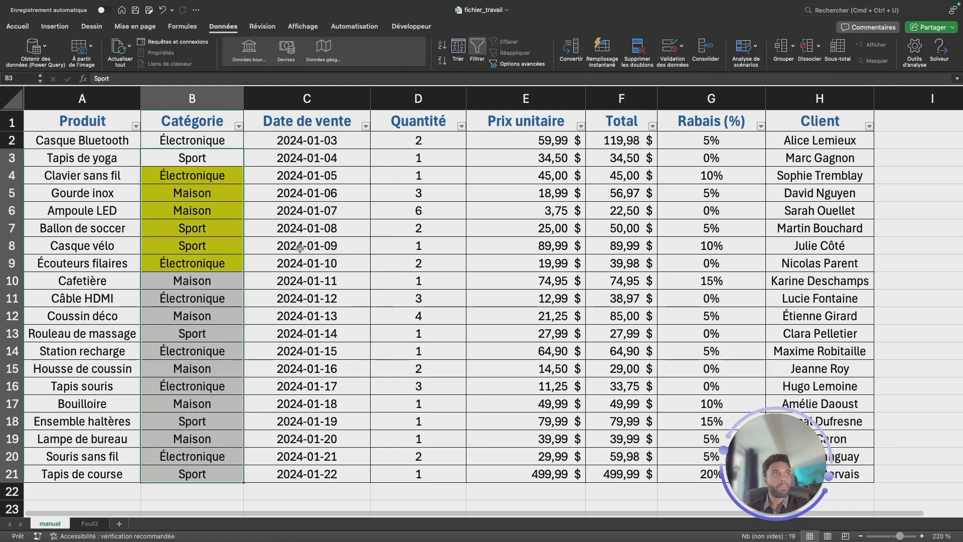
pyautogui.click(195, 198)
pyautogui.click(238, 126)
pyautogui.click(270, 246)
pyautogui.click(271, 256)
pyautogui.press('Escape')
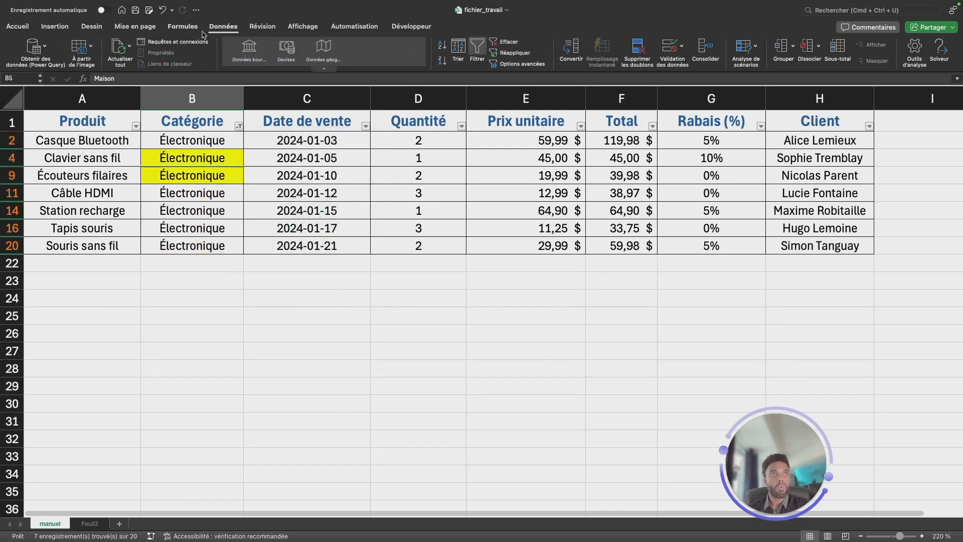
pyautogui.click(506, 44)
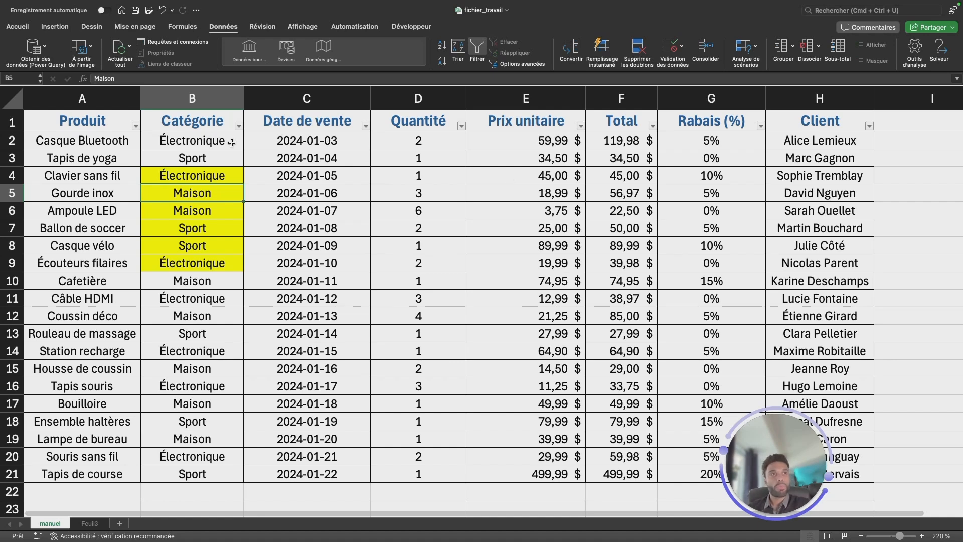
# Filter the Prix unitaire column to values greater than 30 (Supérieur à).
pyautogui.click(580, 127)
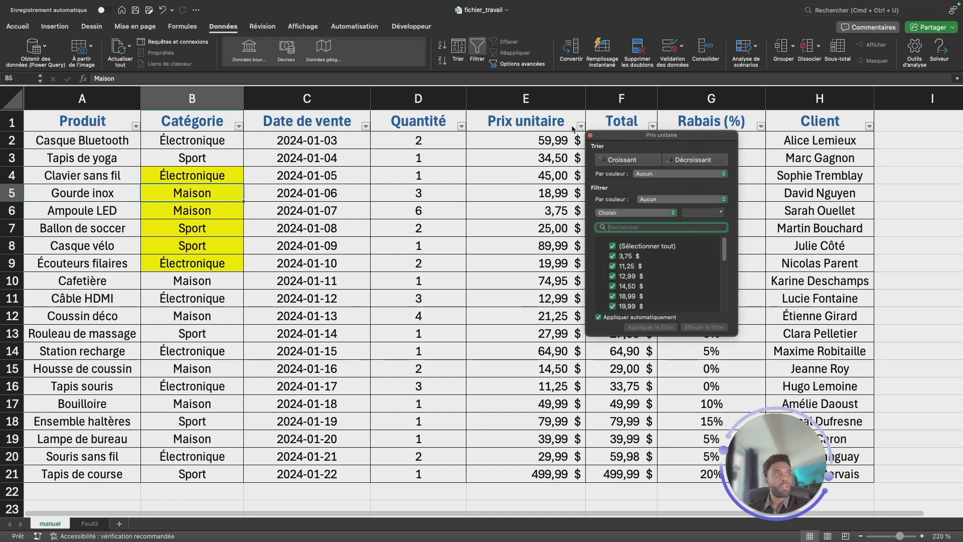
pyautogui.click(614, 212)
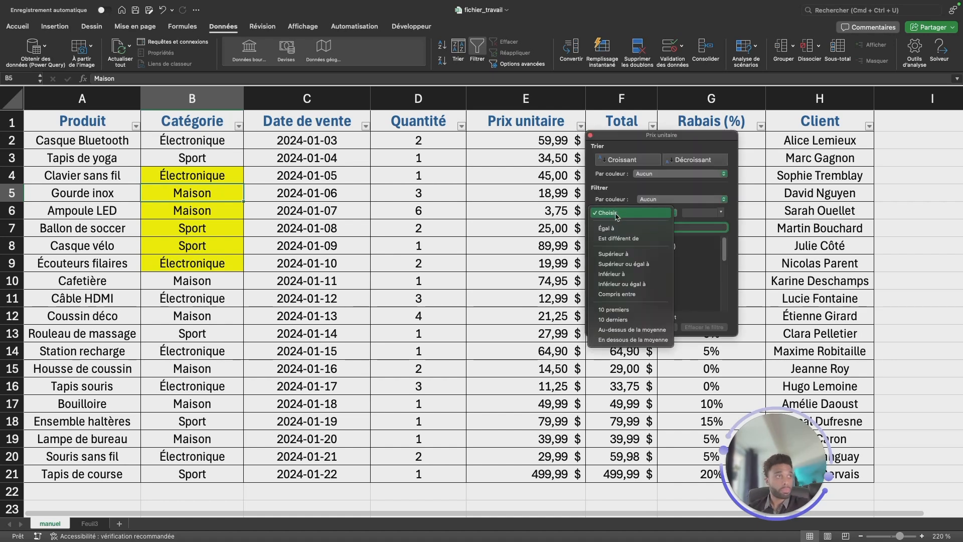
pyautogui.click(636, 255)
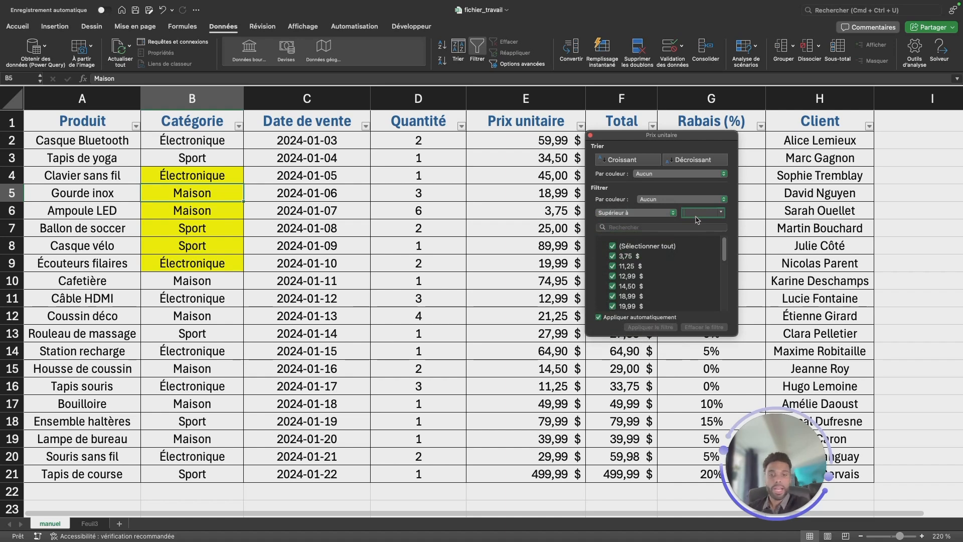
pyautogui.write('30')
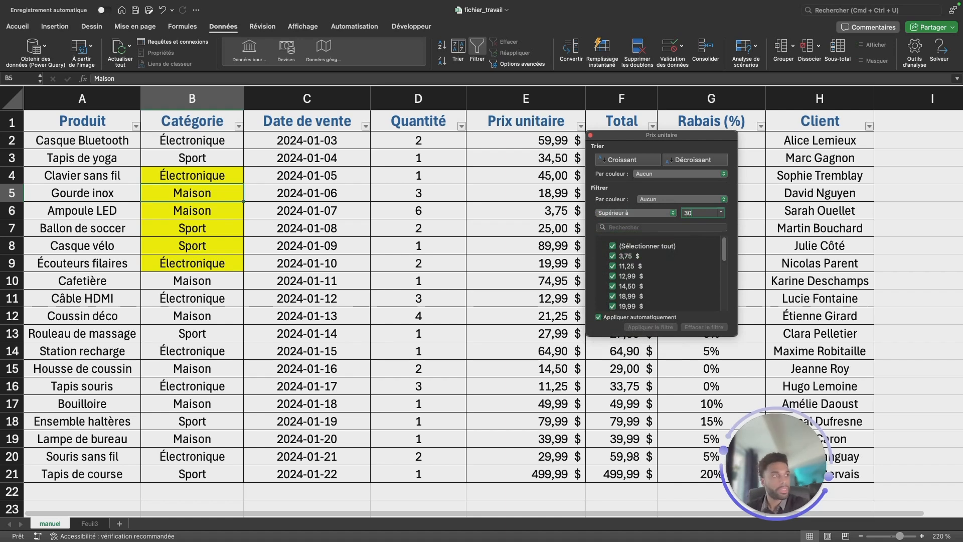
pyautogui.click(506, 245)
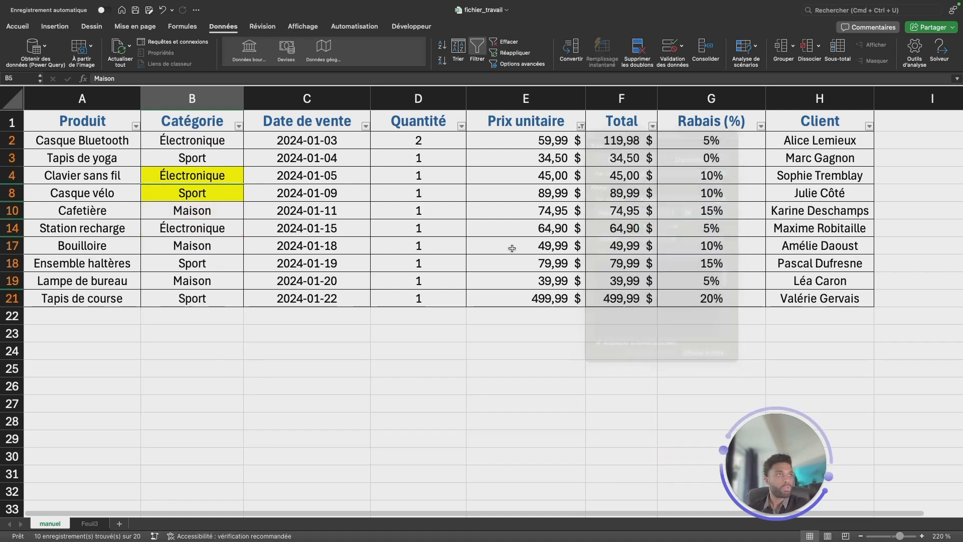
# Filter the Catégorie column to Électronique in addition to the price filter, and clear all filters from the table.
pyautogui.click(238, 126)
pyautogui.click(279, 244)
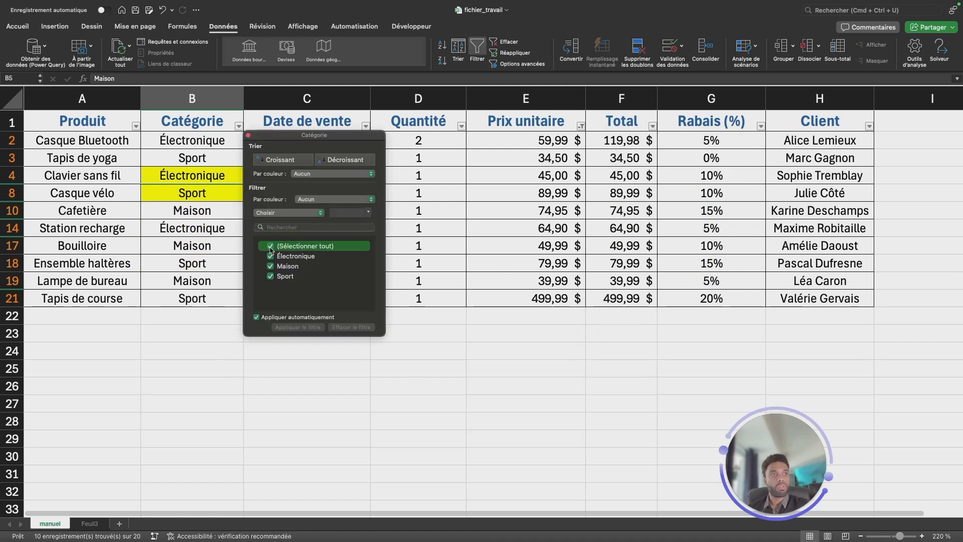
pyautogui.click(271, 256)
pyautogui.click(190, 201)
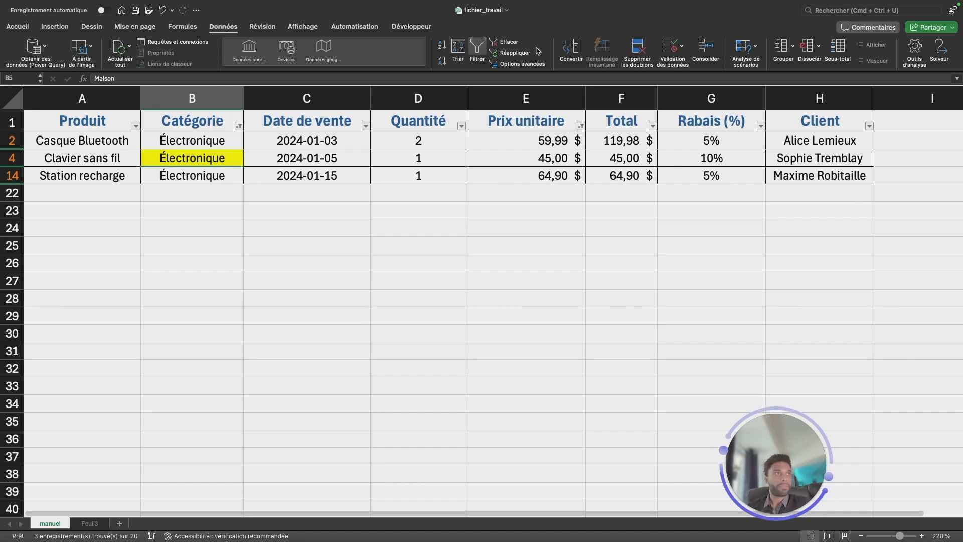
pyautogui.click(508, 42)
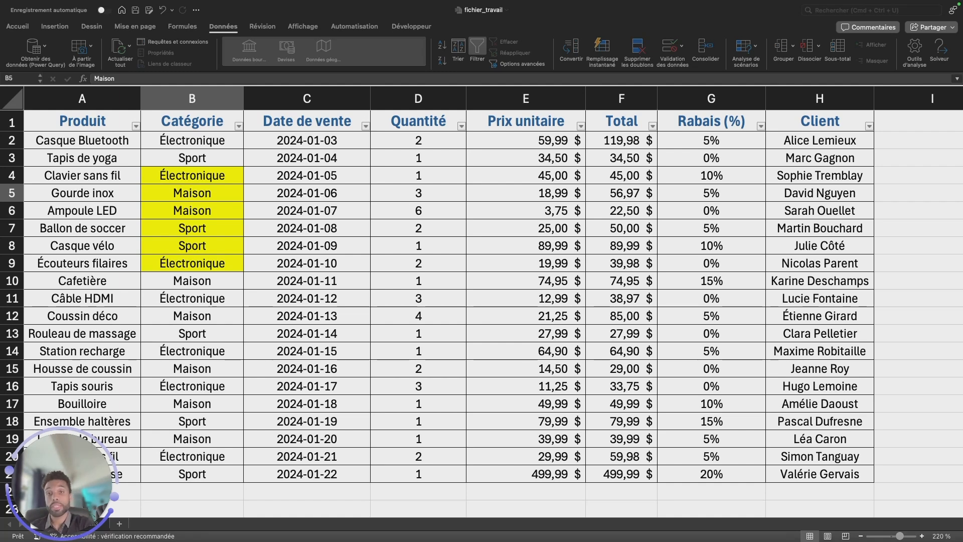
# Sort the table by the Produit column in ascending order (Croissant).
pyautogui.click(430, 171)
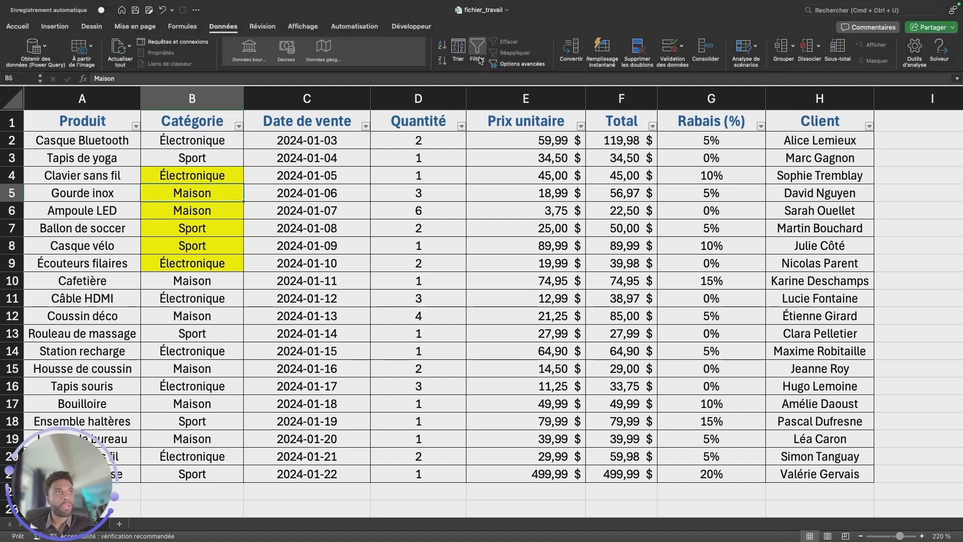
pyautogui.click(239, 127)
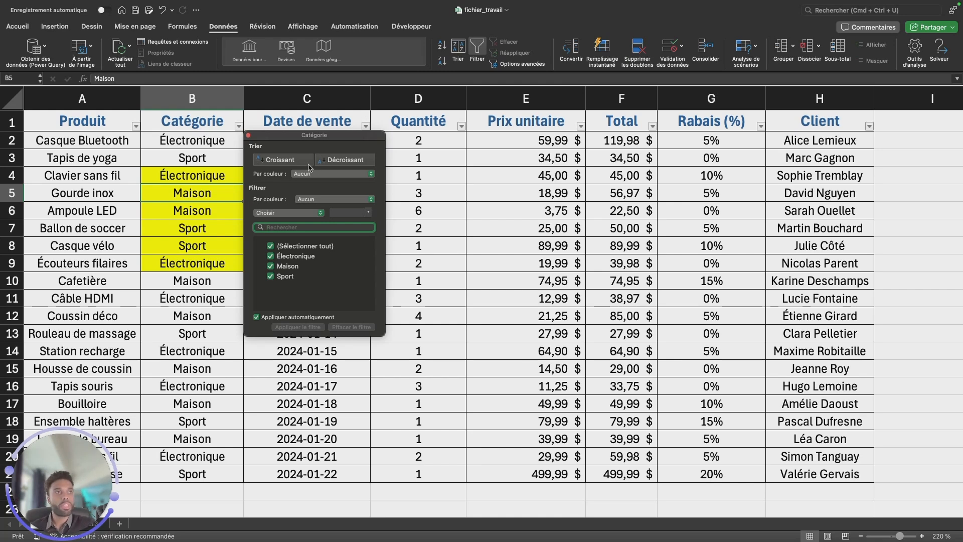
pyautogui.click(102, 202)
pyautogui.click(136, 126)
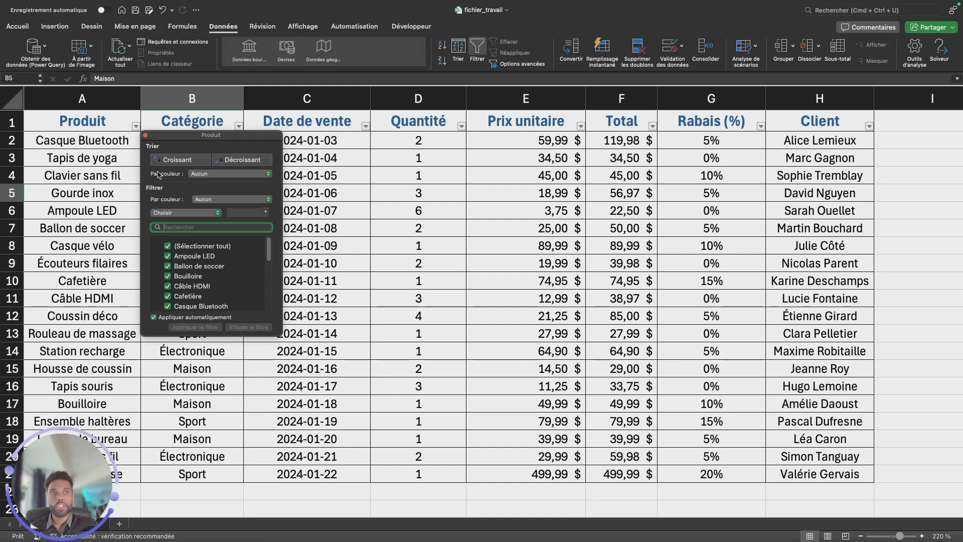
pyautogui.click(177, 161)
pyautogui.click(110, 210)
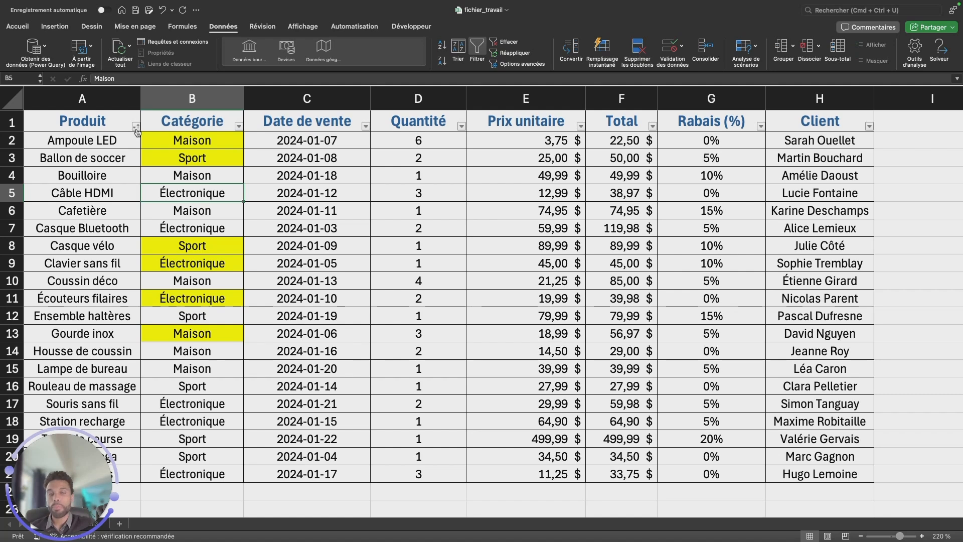
# Sort the Catégorie column by the yellow (Jaune) cell color and look through the reordered rows.
pyautogui.click(239, 126)
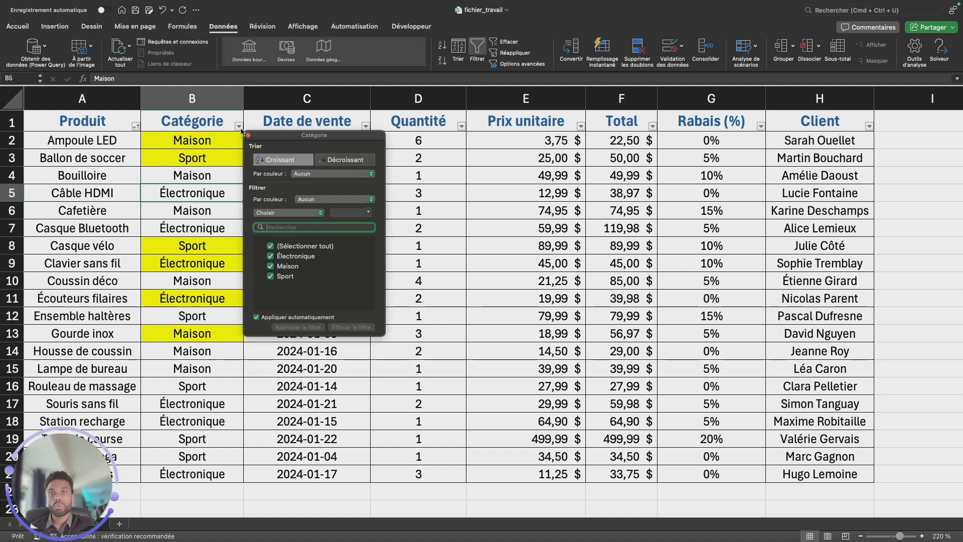
pyautogui.click(300, 174)
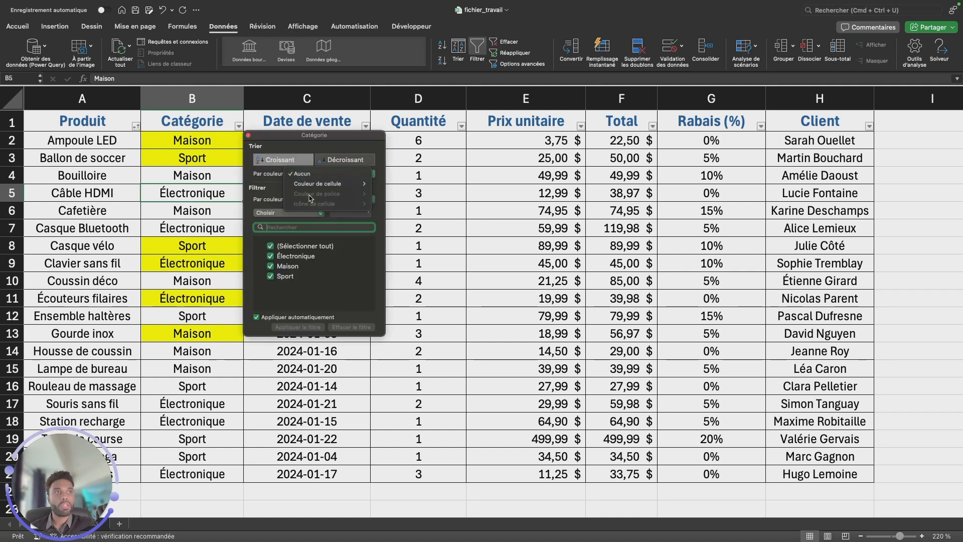
pyautogui.moveTo(329, 189)
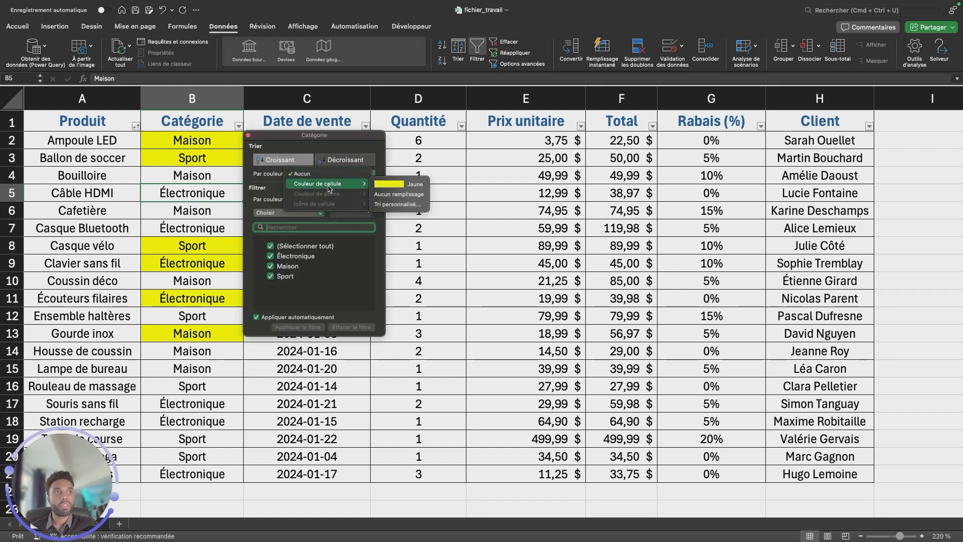
pyautogui.click(393, 186)
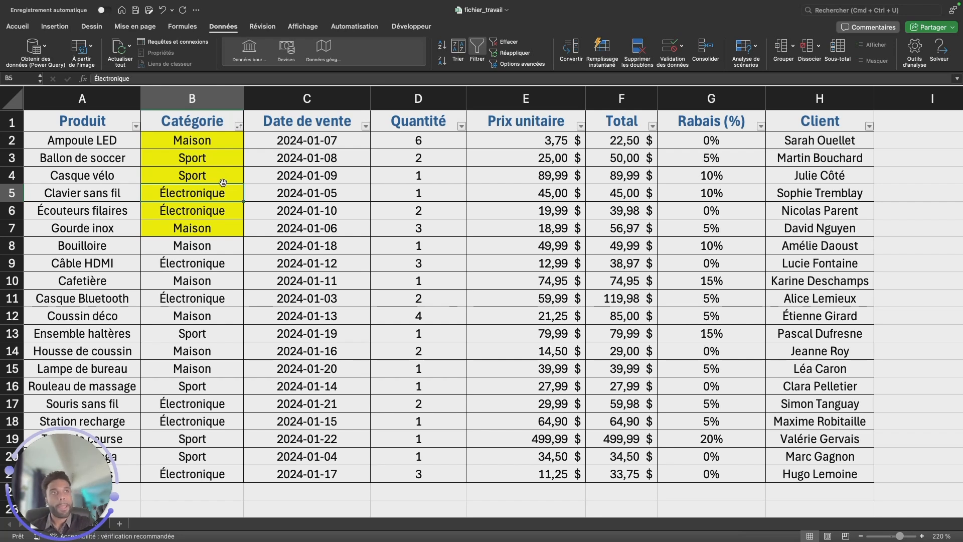
pyautogui.click(363, 276)
pyautogui.scroll(-1, 285, 296)
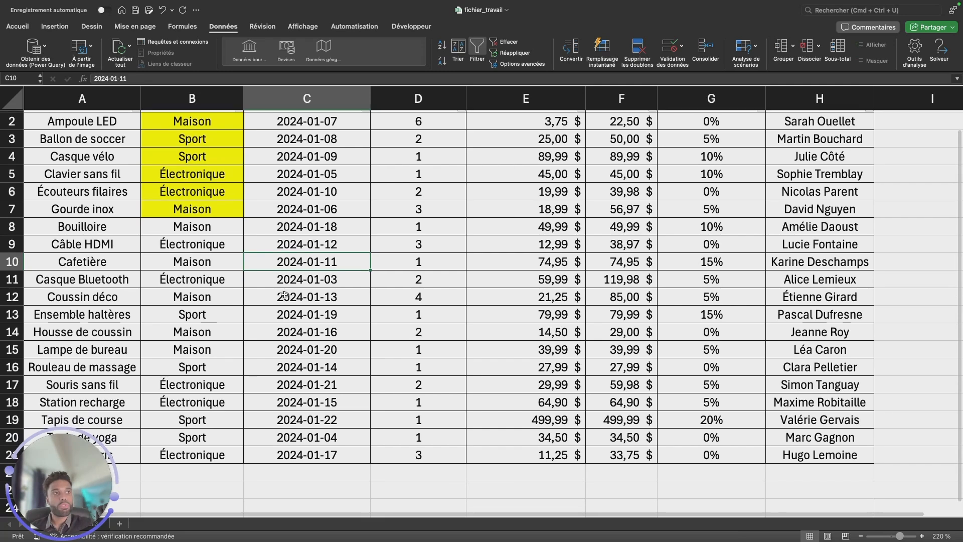
pyautogui.scroll(1, 284, 295)
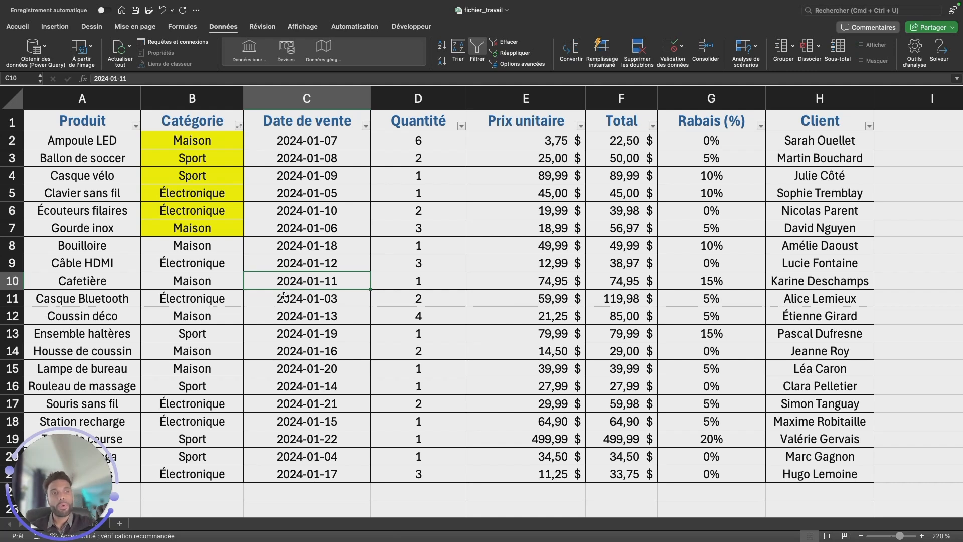
# Sort the Catégorie column in ascending order (Croissant) and highlight the Électronique categories and their Total values.
pyautogui.click(238, 126)
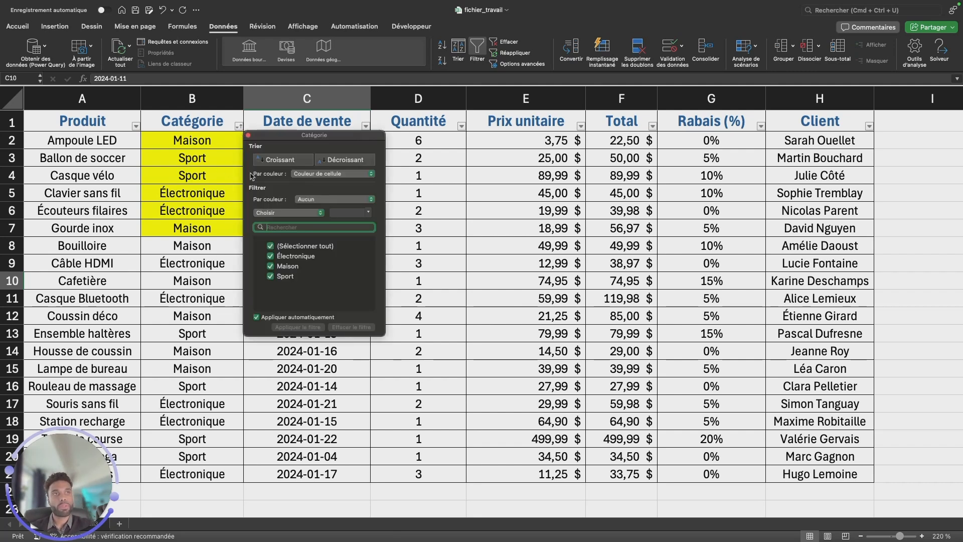
pyautogui.click(279, 160)
pyautogui.click(178, 227)
pyautogui.click(202, 142)
pyautogui.moveTo(202, 141); pyautogui.dragTo(200, 245)
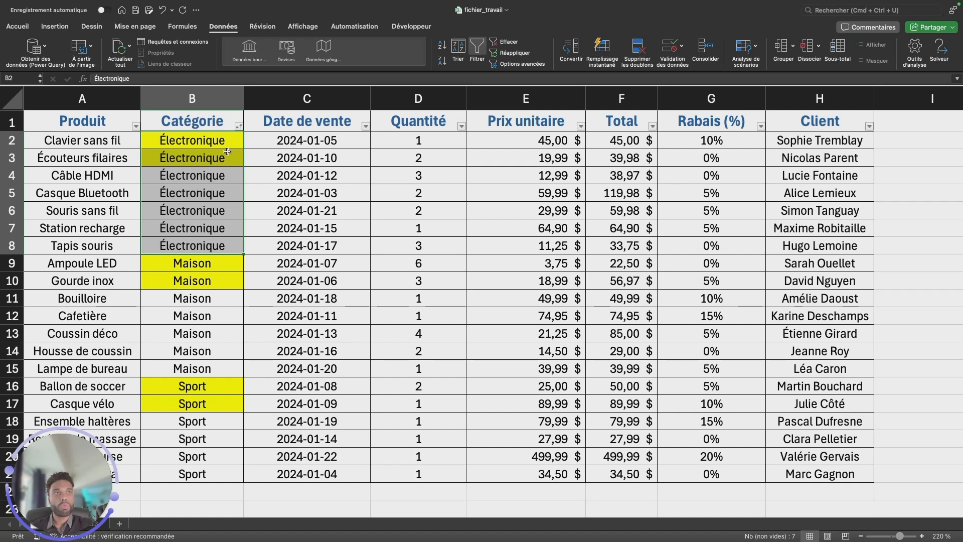
pyautogui.moveTo(641, 144); pyautogui.dragTo(635, 240)
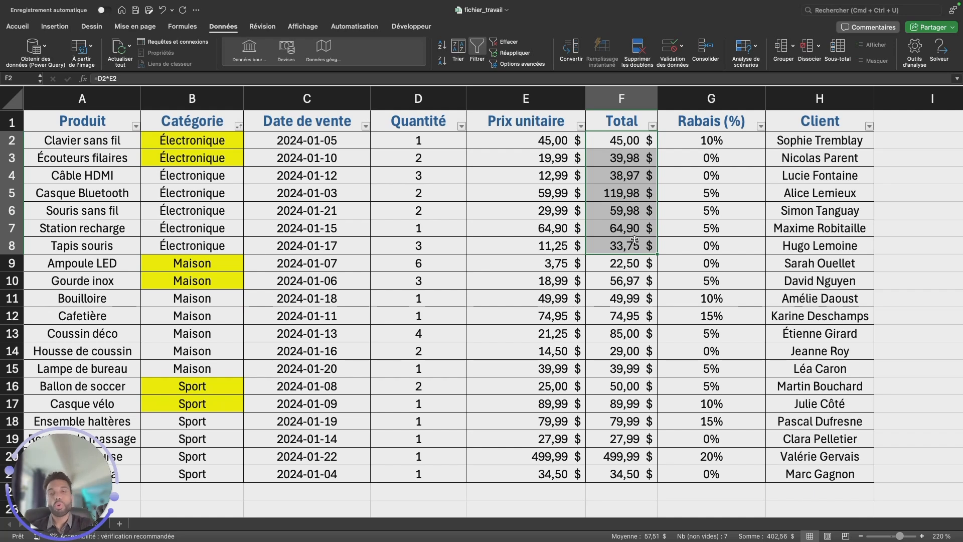
# Select the whole table, start a custom sort on it and add a second sort level below Catégorie.
pyautogui.click(335, 265)
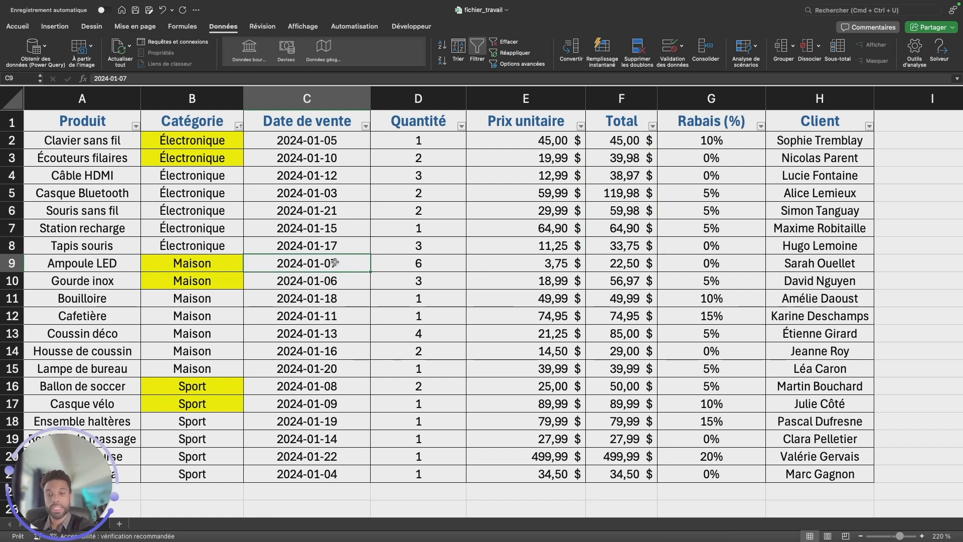
pyautogui.press('super+a')
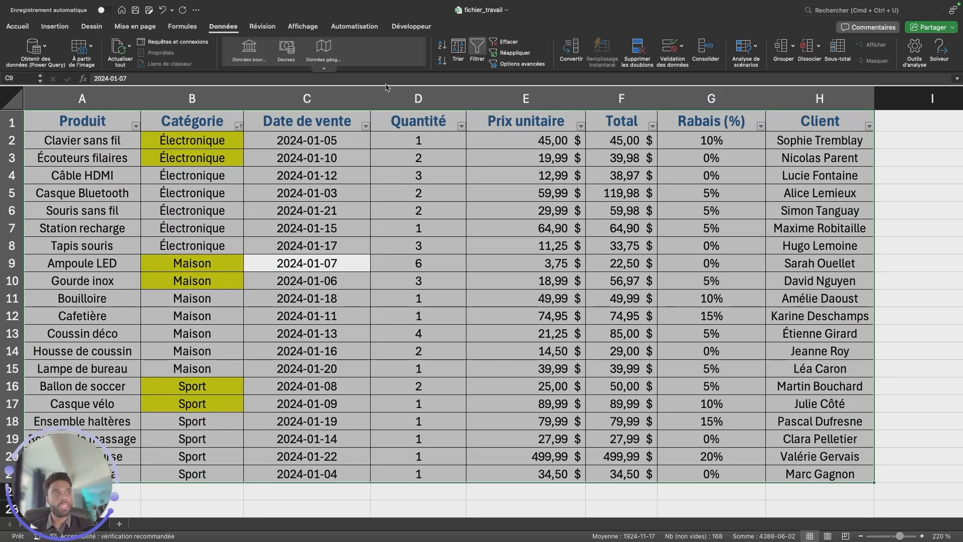
pyautogui.click(458, 52)
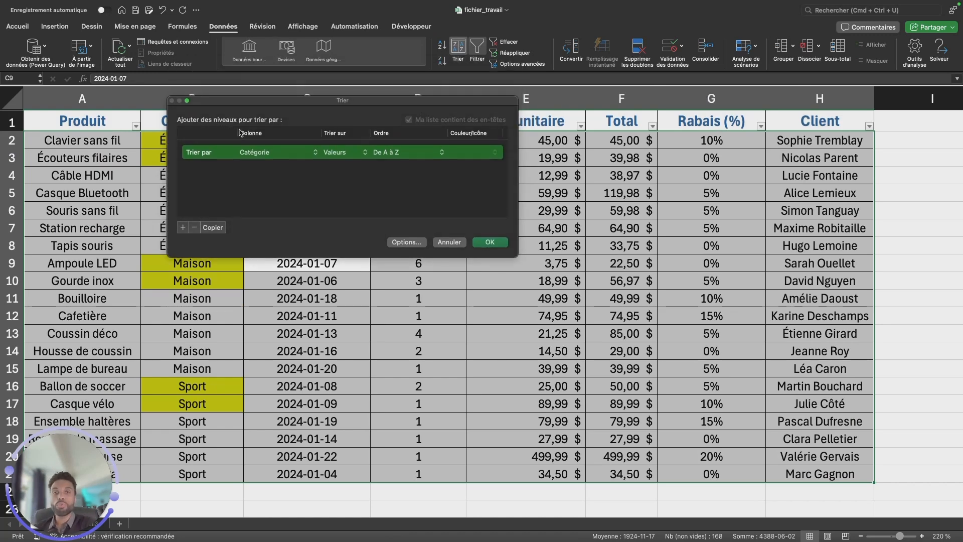
pyautogui.moveTo(226, 102); pyautogui.dragTo(335, 96)
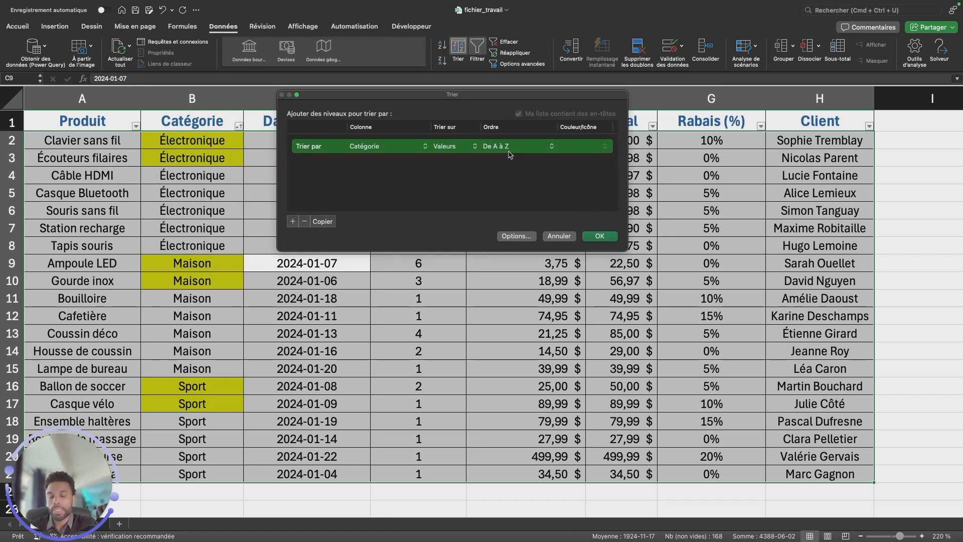
pyautogui.click(292, 221)
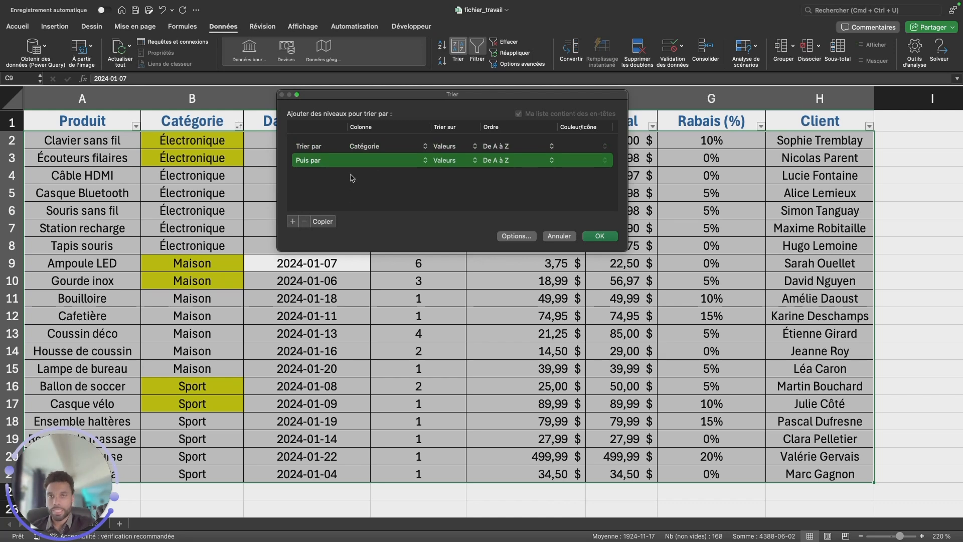
# Set the second sort level to Prix unitaire, ordered from largest to smallest, and apply the sort.
pyautogui.click(371, 160)
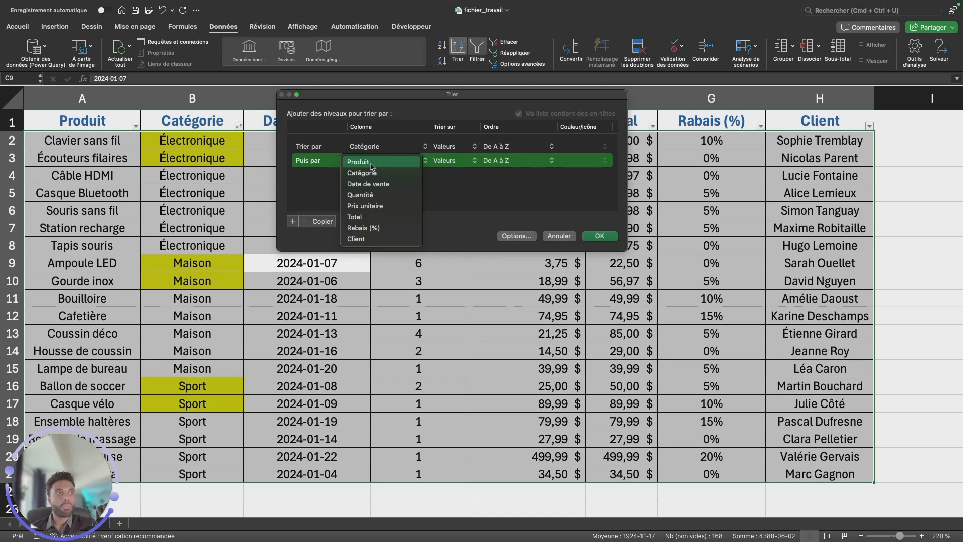
pyautogui.click(381, 211)
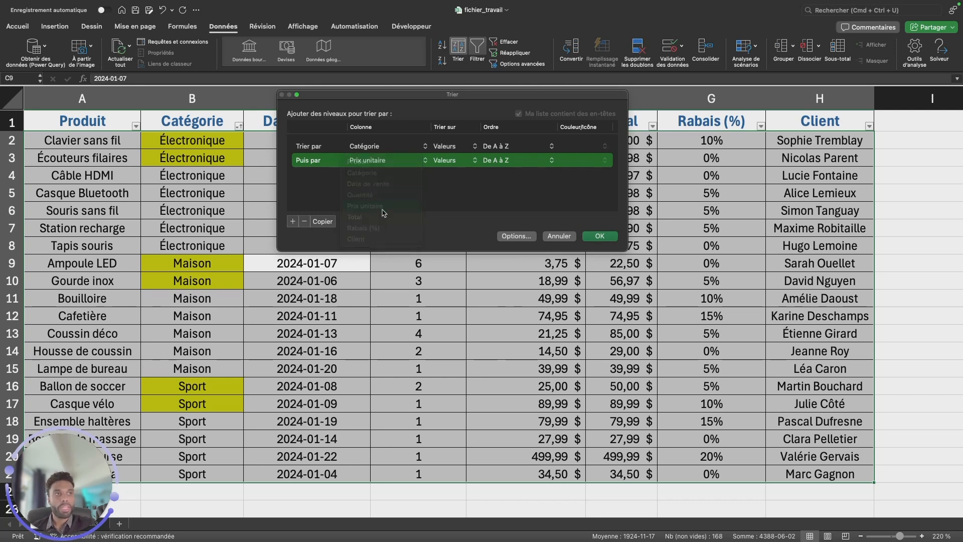
pyautogui.click(522, 163)
pyautogui.click(523, 174)
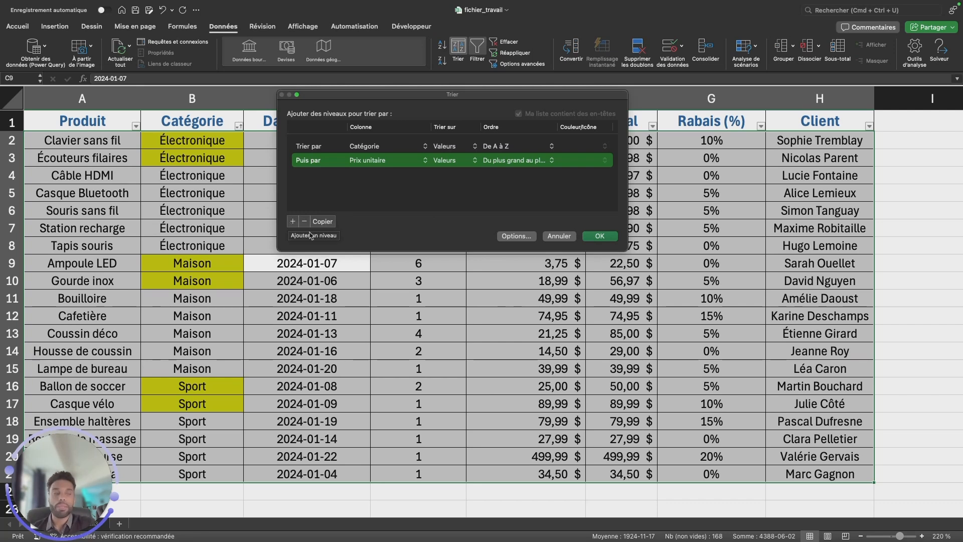
pyautogui.click(601, 236)
# Examine the order of the unit prices within the Électronique and Maison category groups.
pyautogui.click(231, 230)
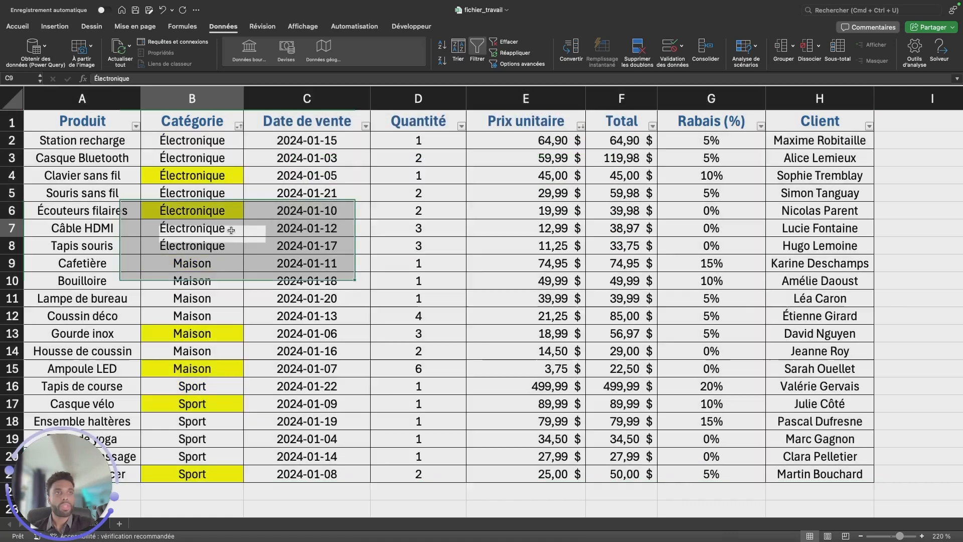
pyautogui.moveTo(204, 140); pyautogui.dragTo(203, 351)
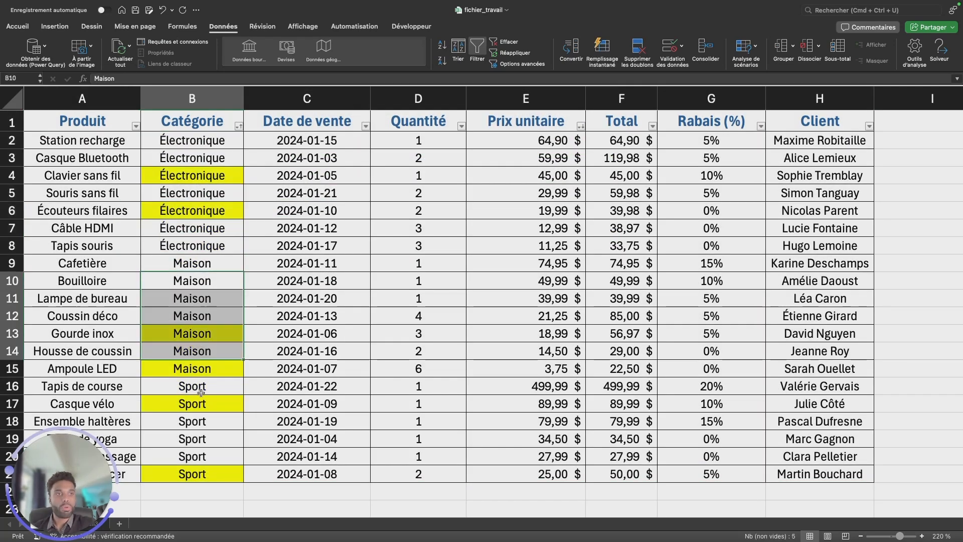
pyautogui.moveTo(206, 137); pyautogui.dragTo(545, 258)
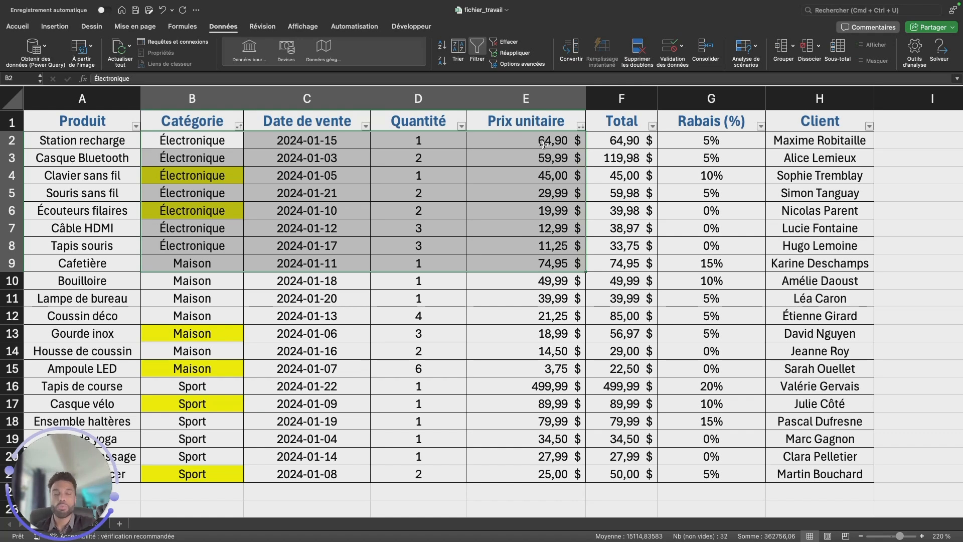
pyautogui.click(545, 247)
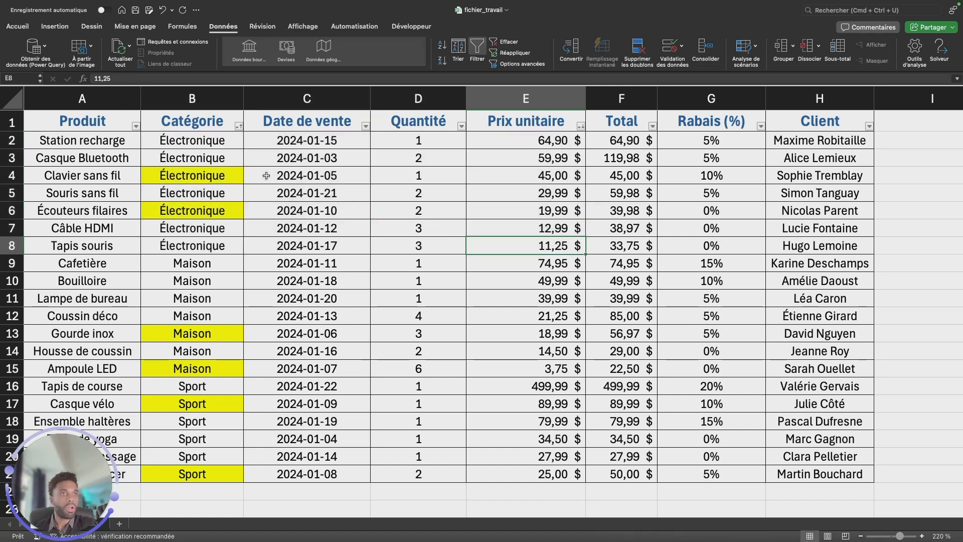
pyautogui.moveTo(221, 146); pyautogui.dragTo(534, 247)
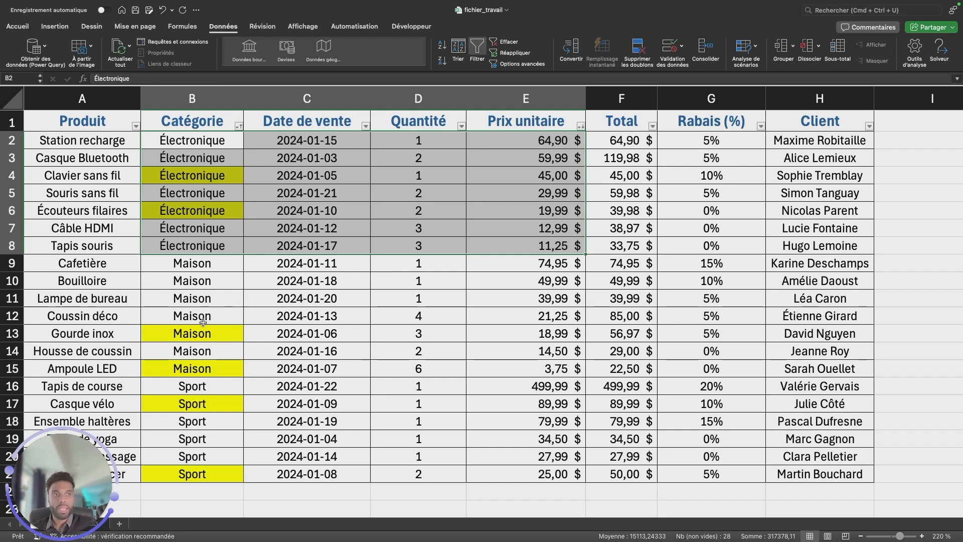
pyautogui.moveTo(205, 264); pyautogui.dragTo(582, 374)
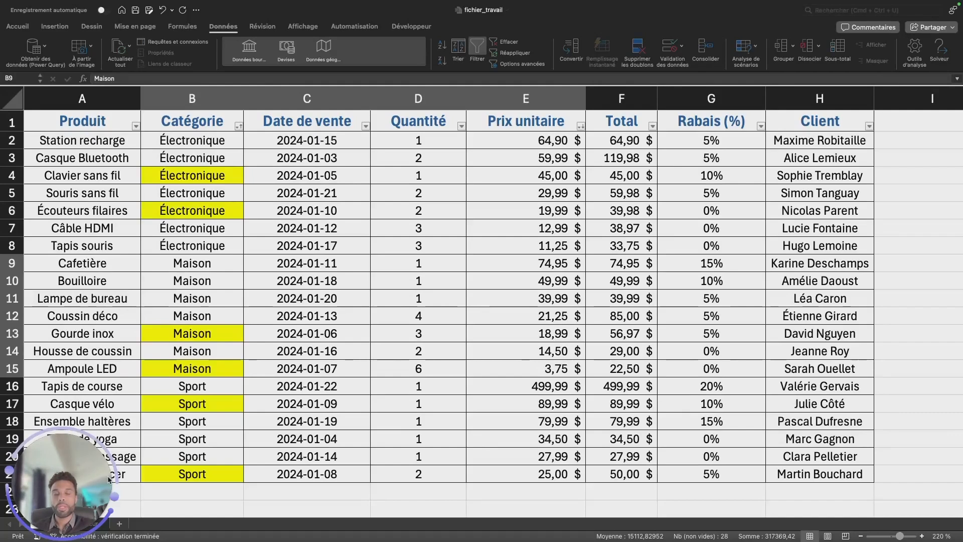
# Switch to the erreur sheet and turn on filters for its invoice table.
pyautogui.moveTo(94, 518); pyautogui.dragTo(601, 532)
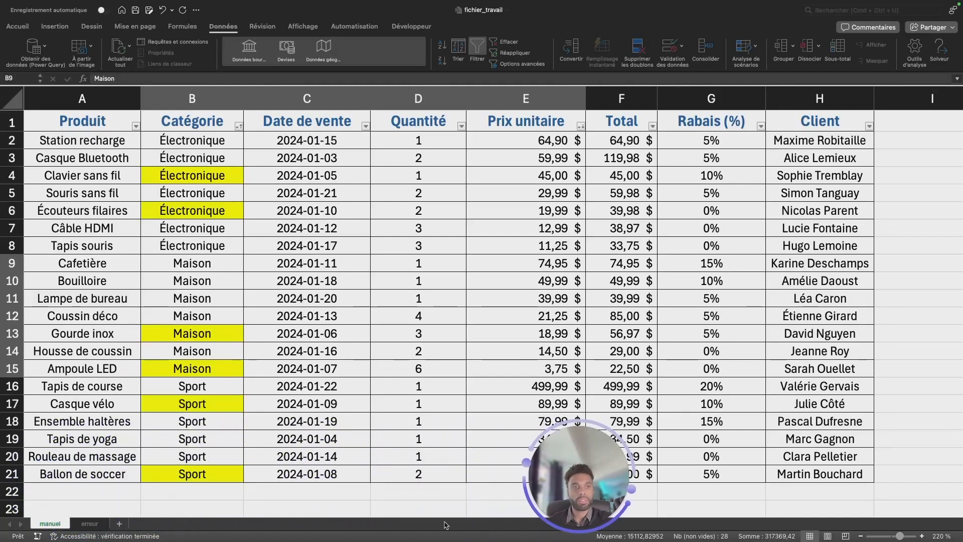
pyautogui.click(89, 524)
pyautogui.click(218, 357)
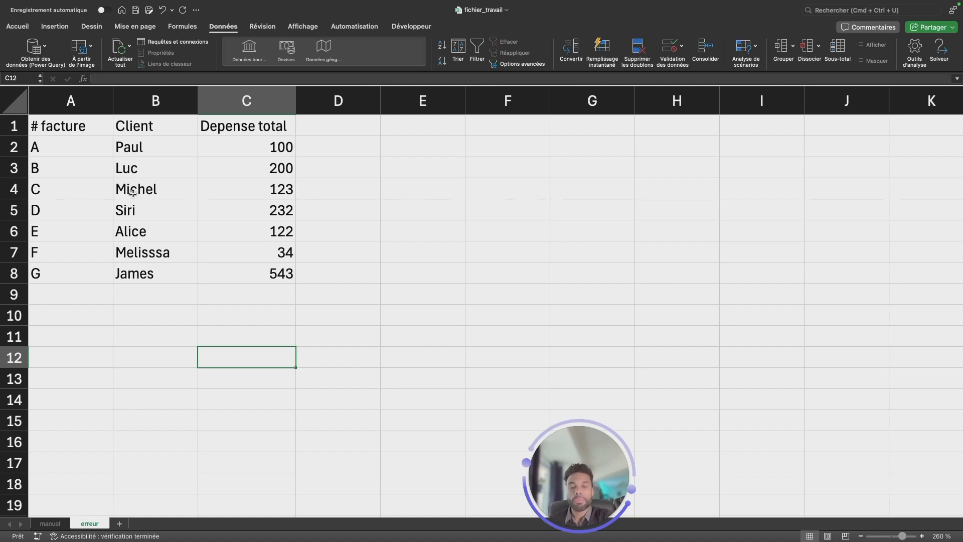
pyautogui.click(117, 162)
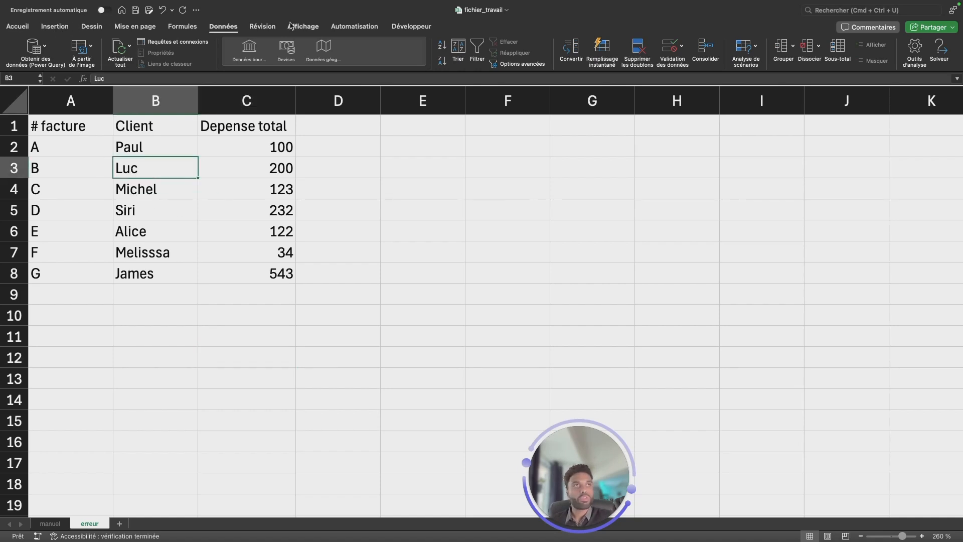
pyautogui.click(477, 47)
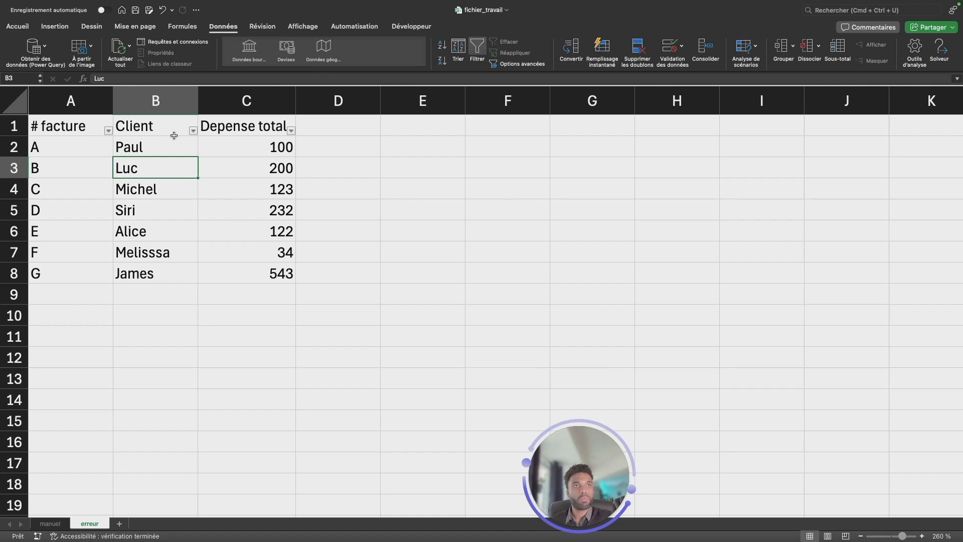
# Filter the Client column to show only the clients of invoices A and F.
pyautogui.click(193, 131)
pyautogui.click(225, 251)
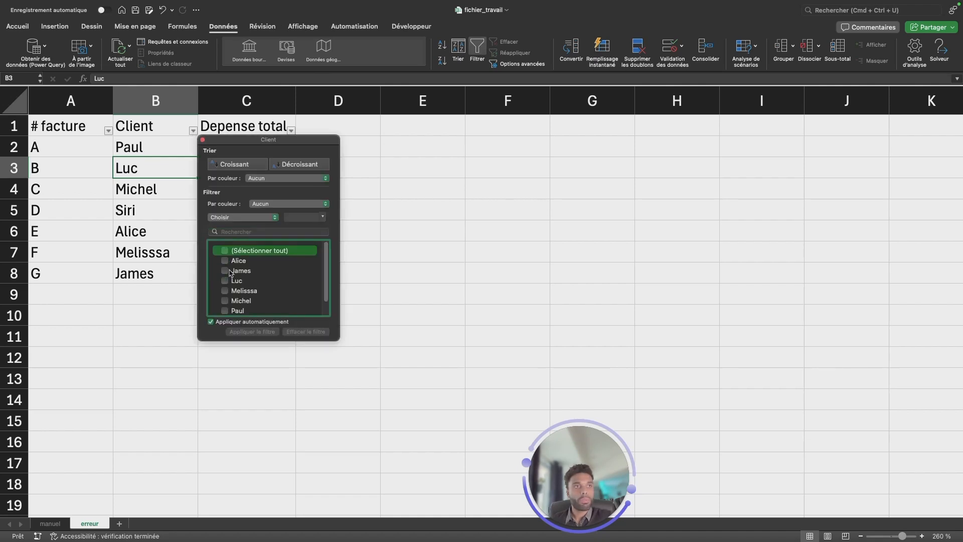
pyautogui.click(247, 311)
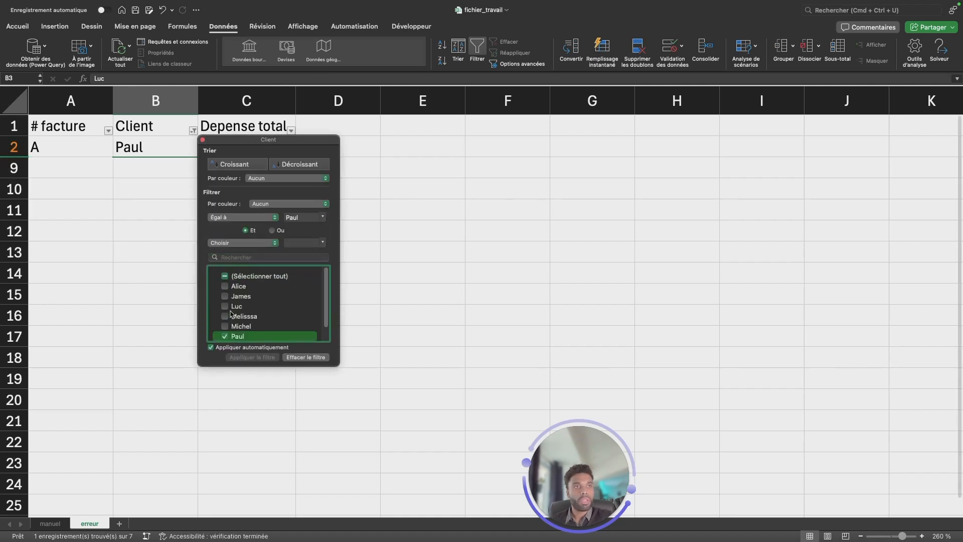
pyautogui.click(231, 317)
pyautogui.click(433, 264)
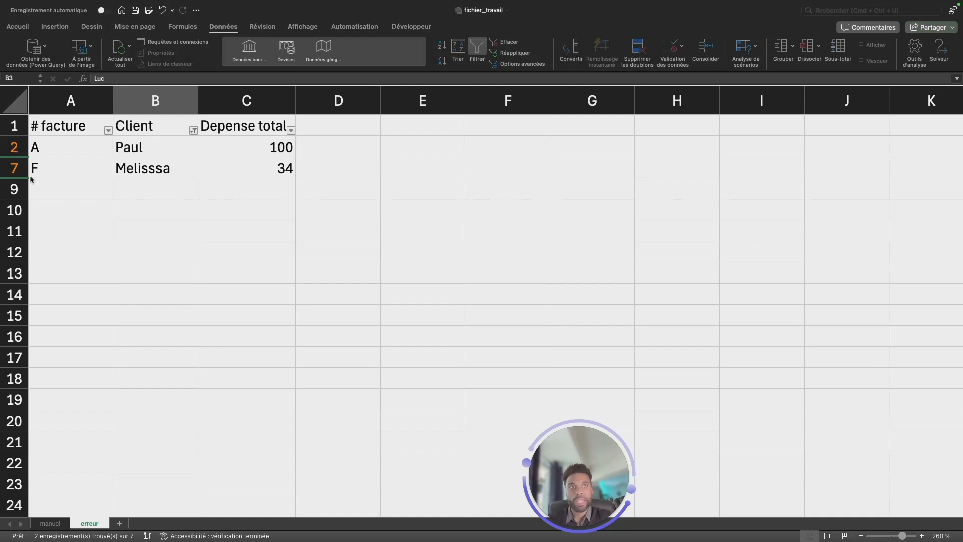
# Sum the filtered Depense total values in cell F13 with =SOMME(C2:C7).
pyautogui.click(484, 156)
pyautogui.click(497, 148)
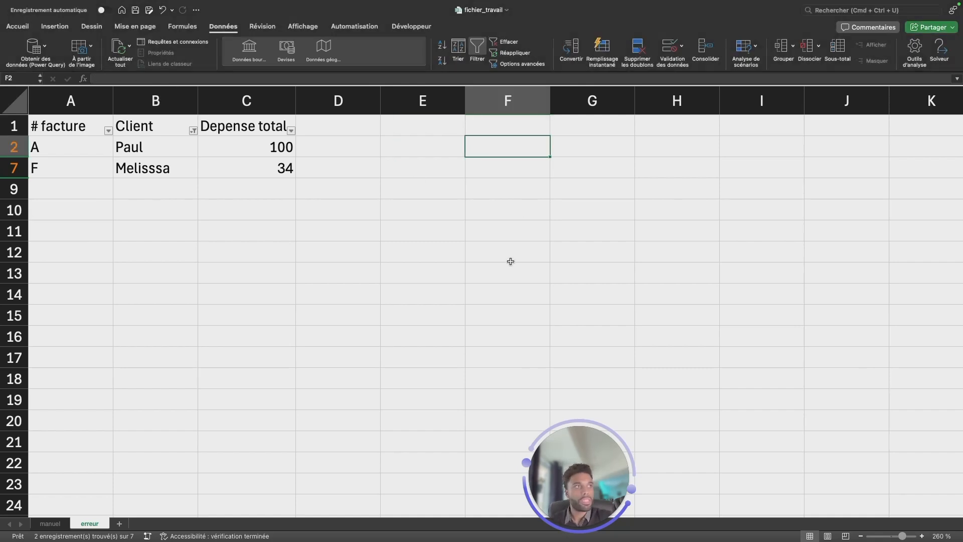
pyautogui.click(500, 273)
pyautogui.write('=somme')
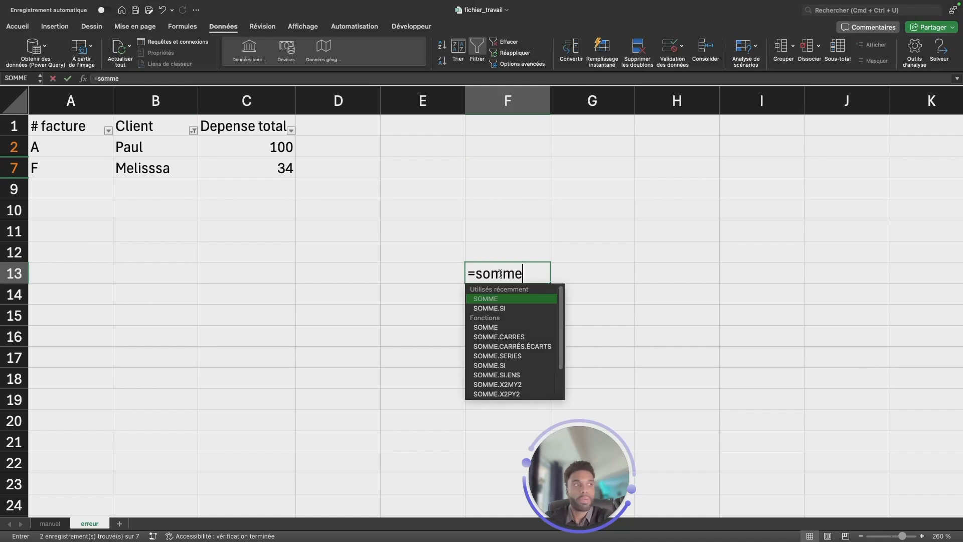
pyautogui.write('(')
pyautogui.moveTo(278, 150); pyautogui.dragTo(278, 162)
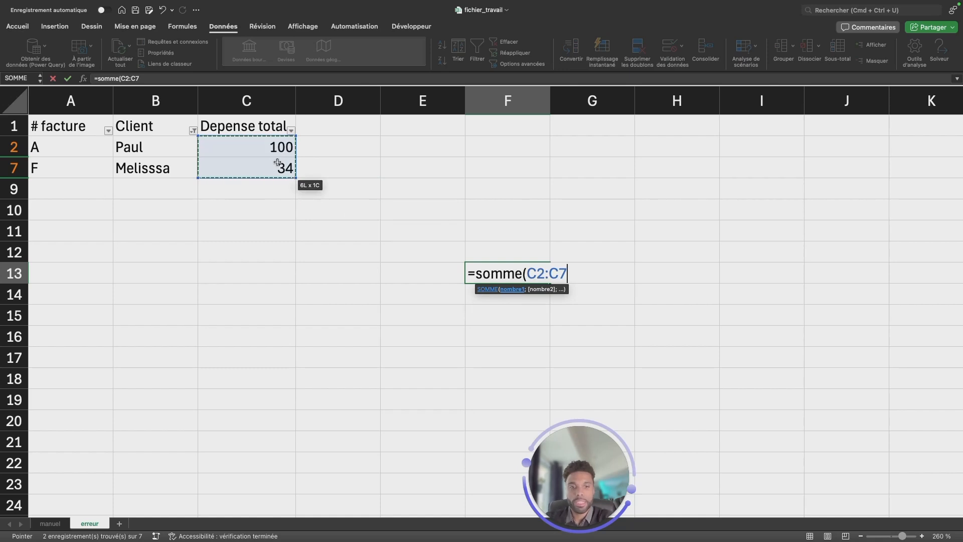
pyautogui.write(')')
pyautogui.press('Return')
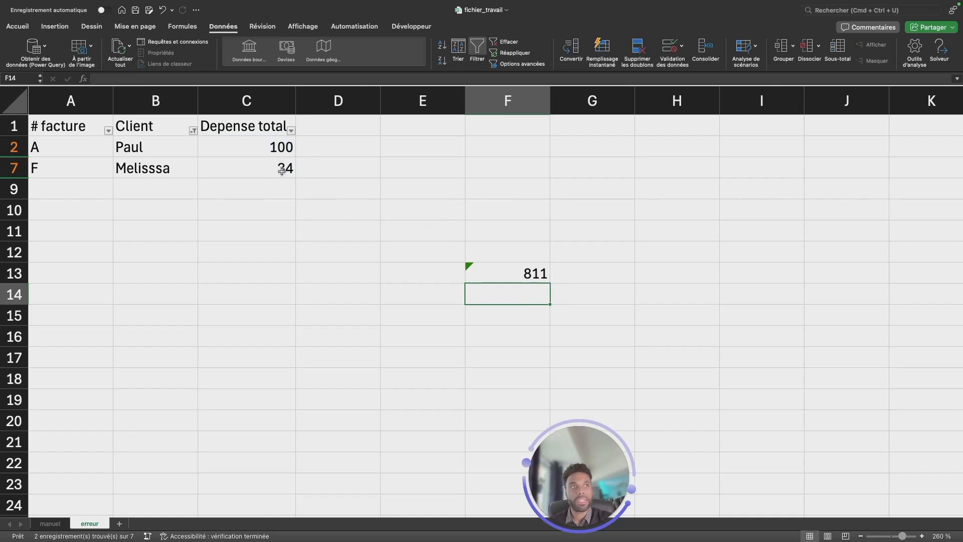
# Show all clients again in the Client filter and highlight the Depense total values in C2:C7.
pyautogui.click(193, 130)
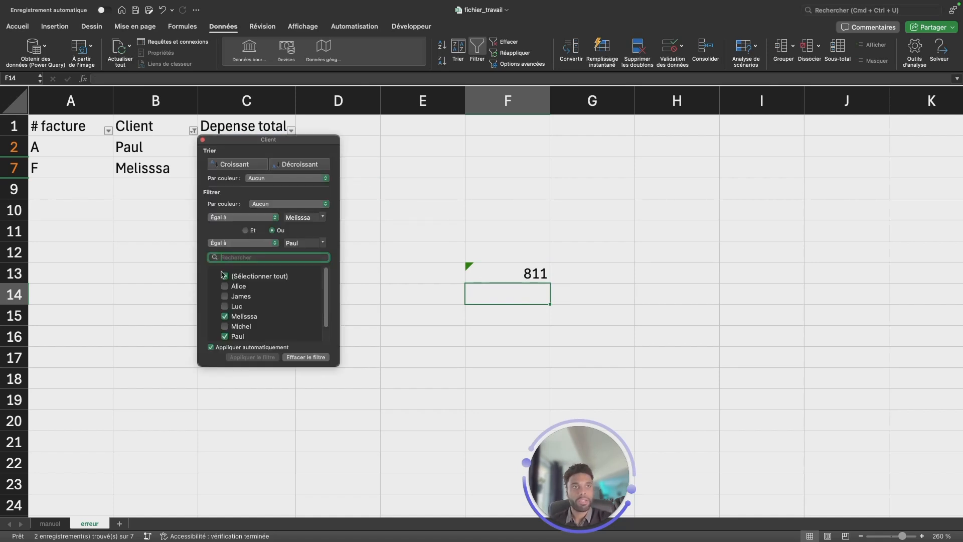
pyautogui.click(225, 276)
pyautogui.click(396, 315)
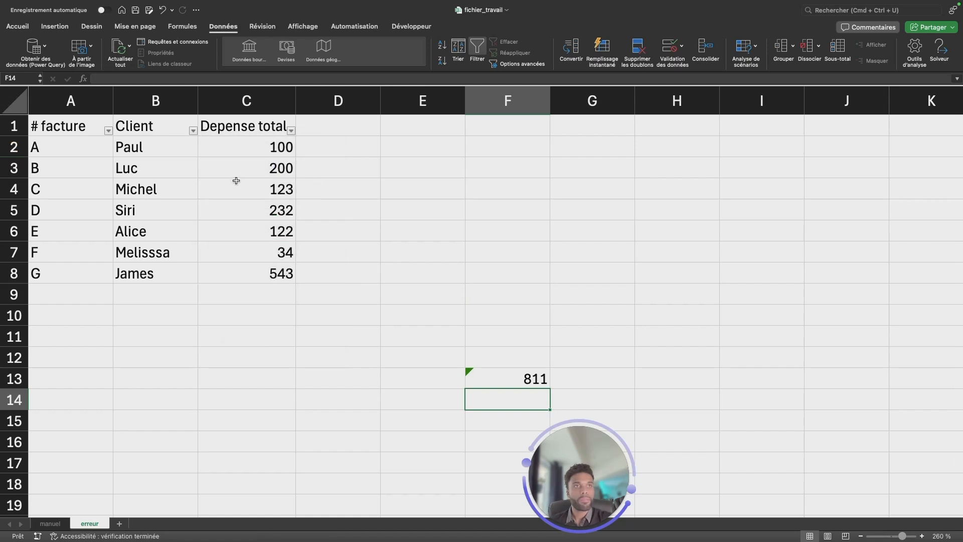
pyautogui.moveTo(271, 149); pyautogui.dragTo(274, 246)
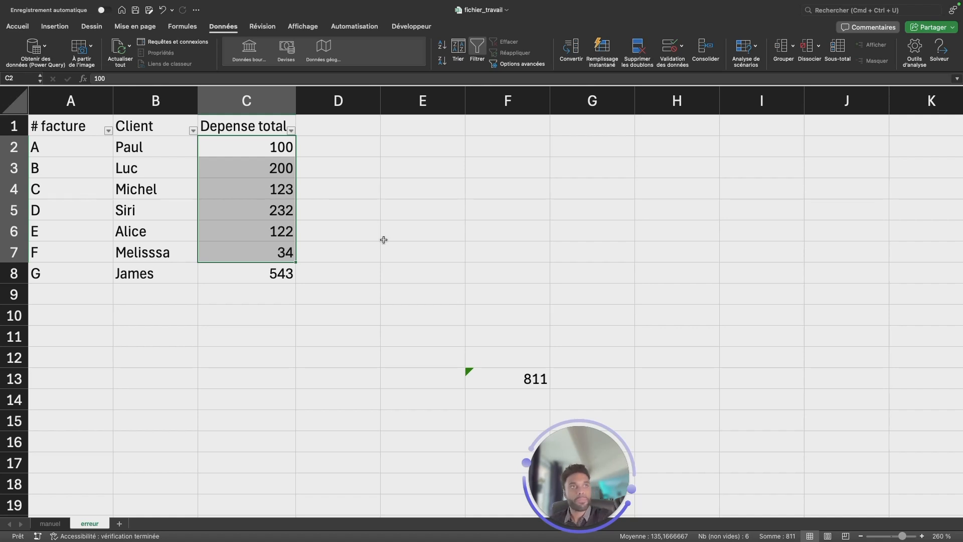
# Delete the sum in F13 and turn off the filters on the invoice table.
pyautogui.click(525, 379)
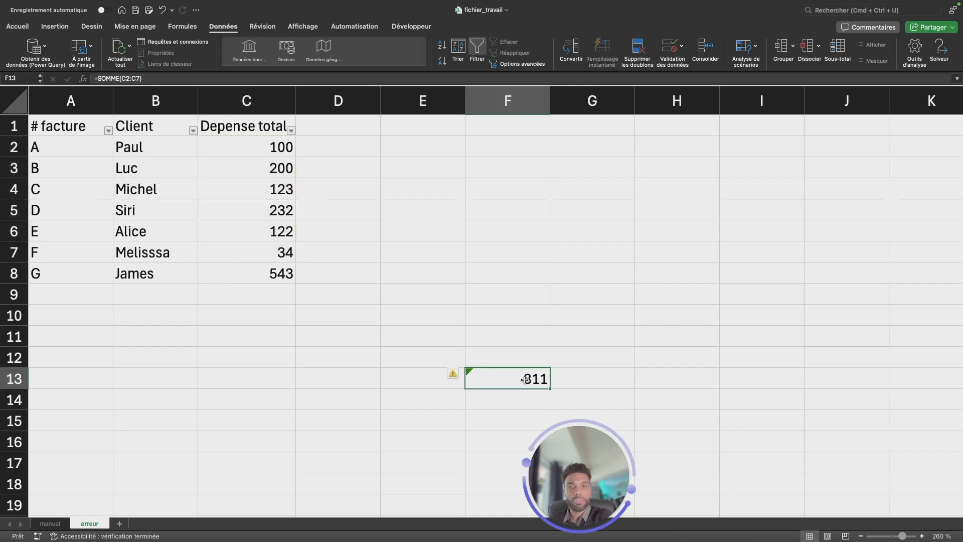
pyautogui.press('Delete')
pyautogui.click(441, 249)
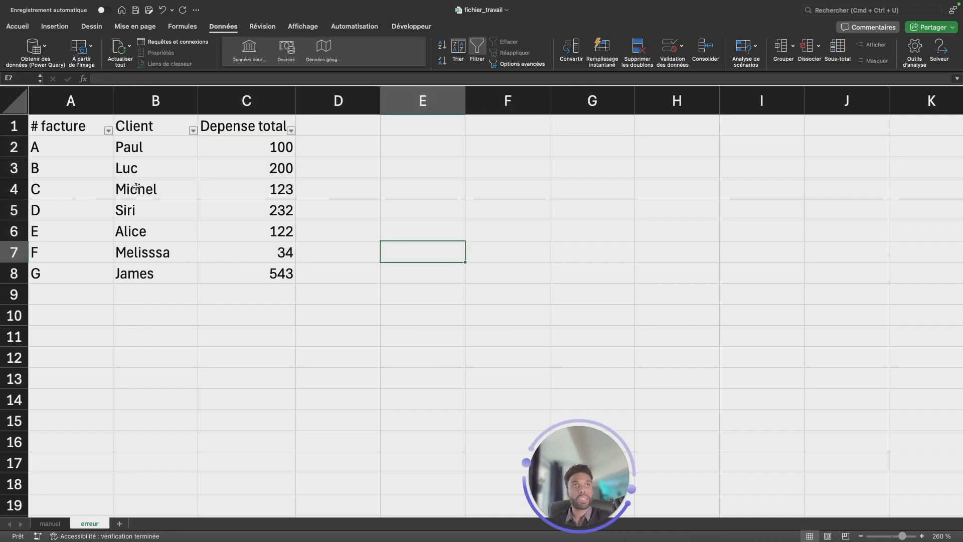
pyautogui.click(95, 123)
pyautogui.click(477, 47)
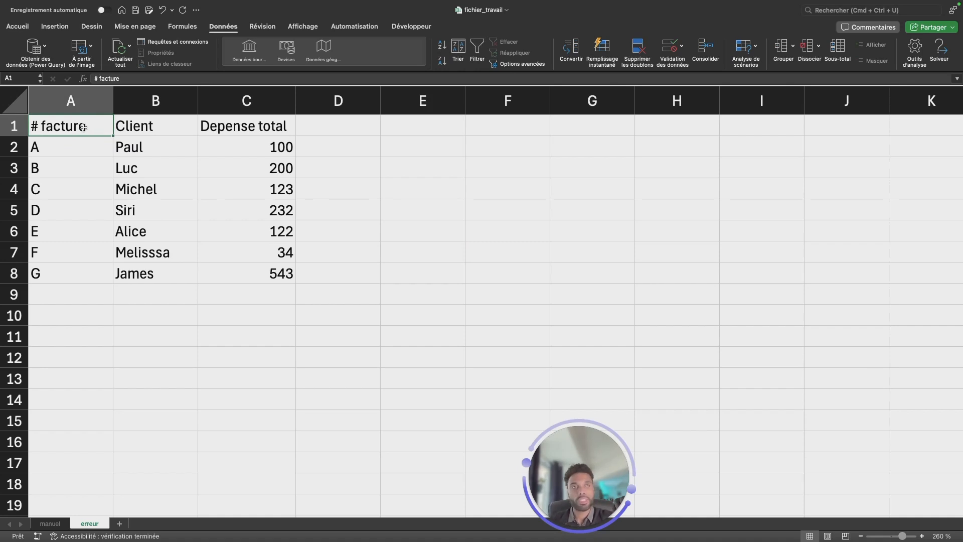
# Compare a selection of only the # facture and Client columns with a selection of the whole table.
pyautogui.moveTo(76, 126); pyautogui.dragTo(122, 272)
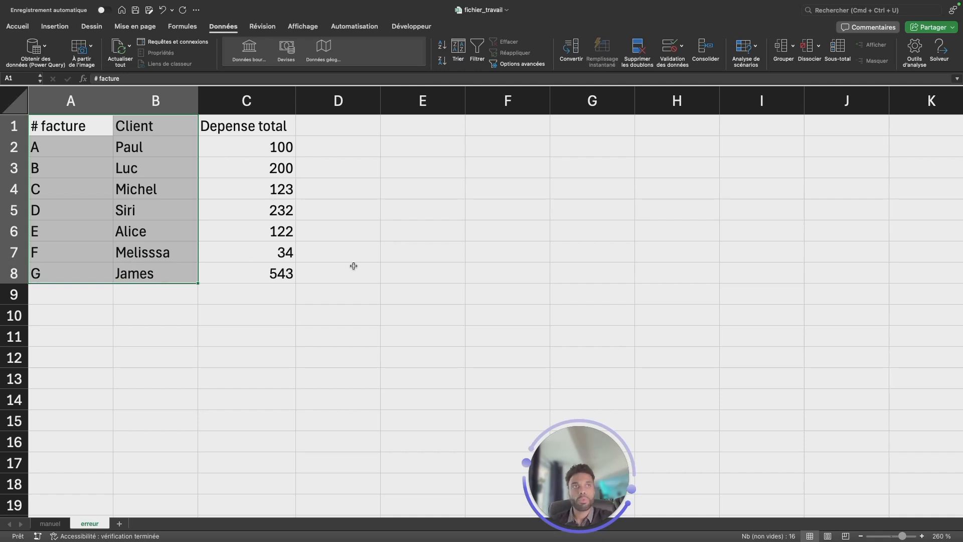
pyautogui.click(280, 209)
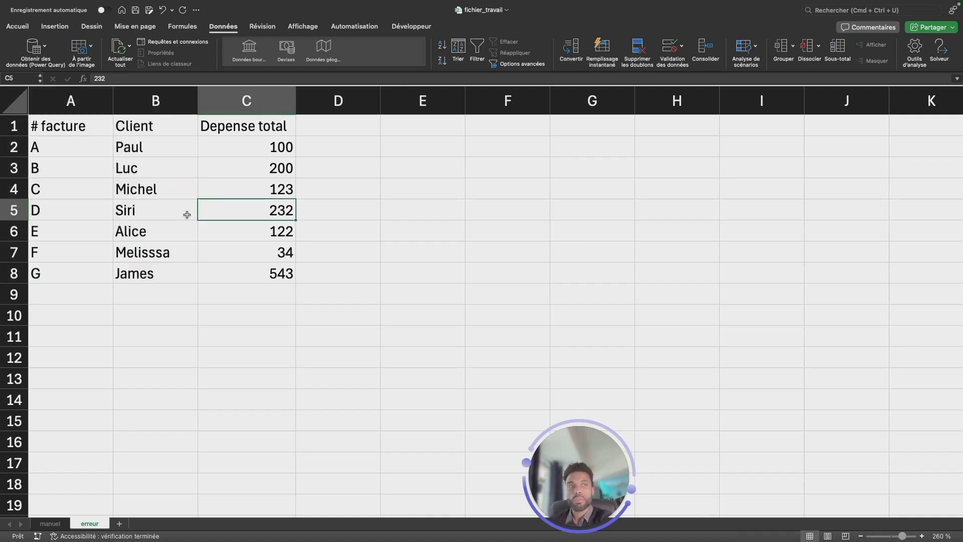
pyautogui.press('super+a')
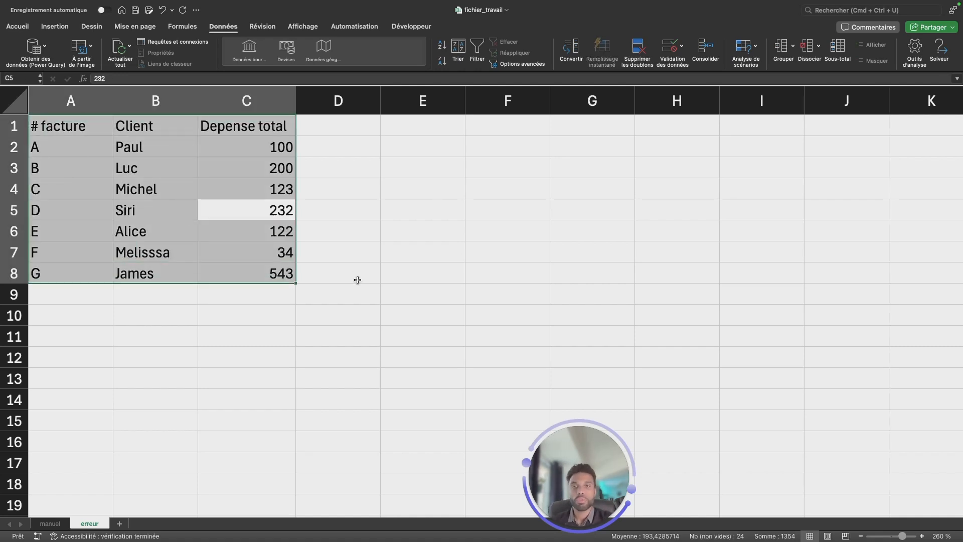
pyautogui.click(383, 284)
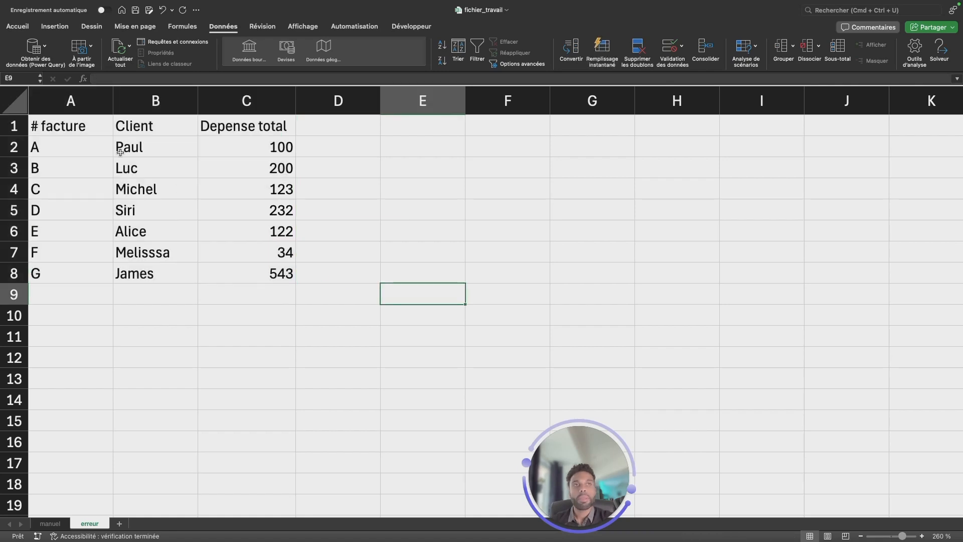
# Sort only A1:B8 by # facture from Z to A, with headers, and highlight the Depense total values left out of the sort.
pyautogui.moveTo(71, 131); pyautogui.dragTo(150, 274)
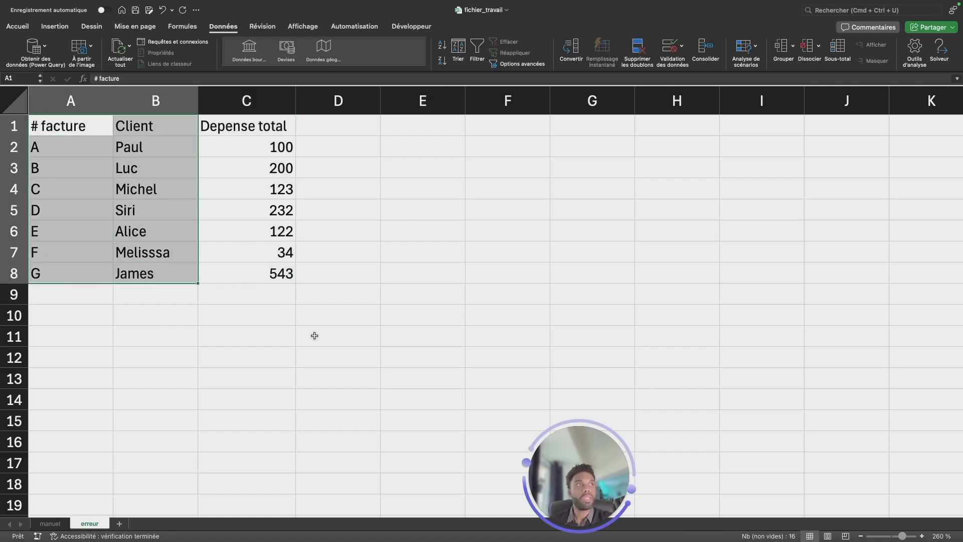
pyautogui.click(462, 53)
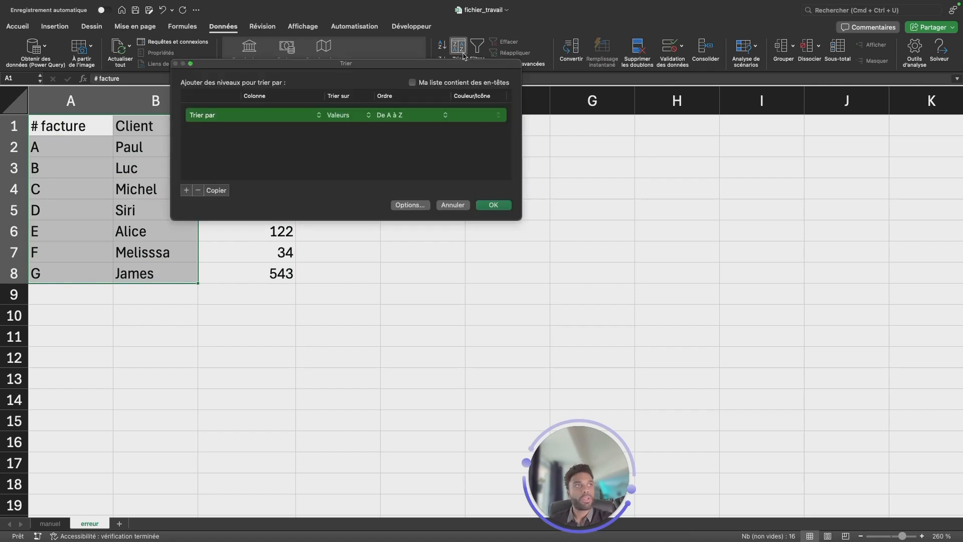
pyautogui.click(411, 83)
pyautogui.click(279, 116)
pyautogui.click(276, 118)
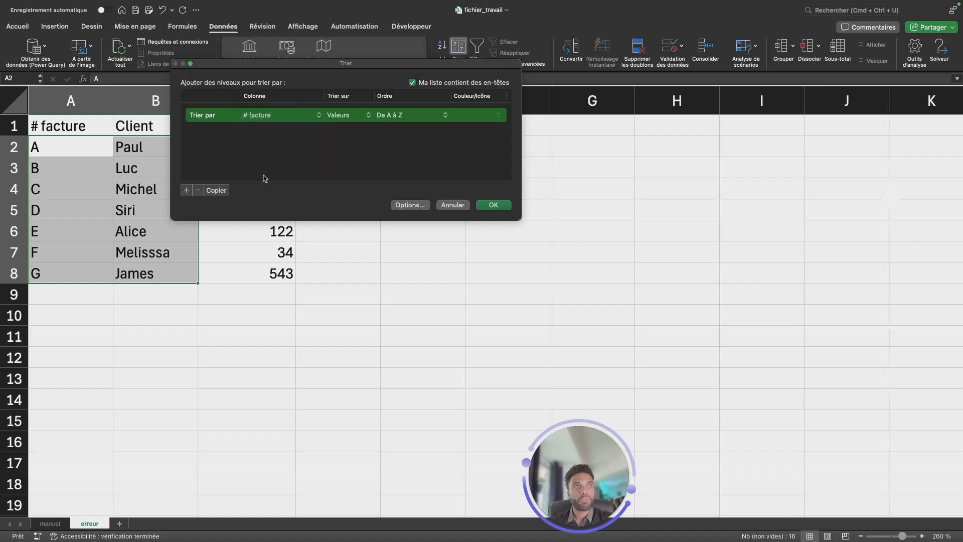
pyautogui.click(414, 125)
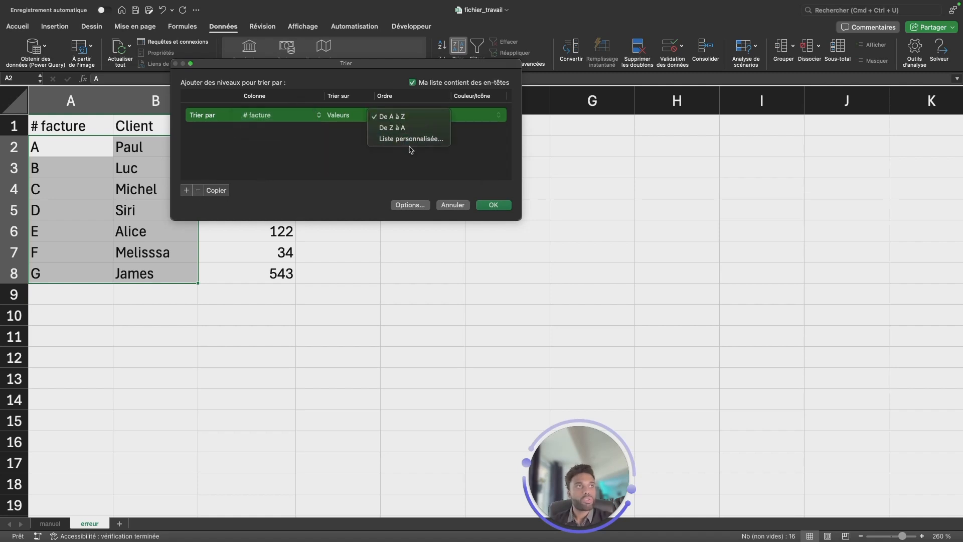
pyautogui.click(393, 131)
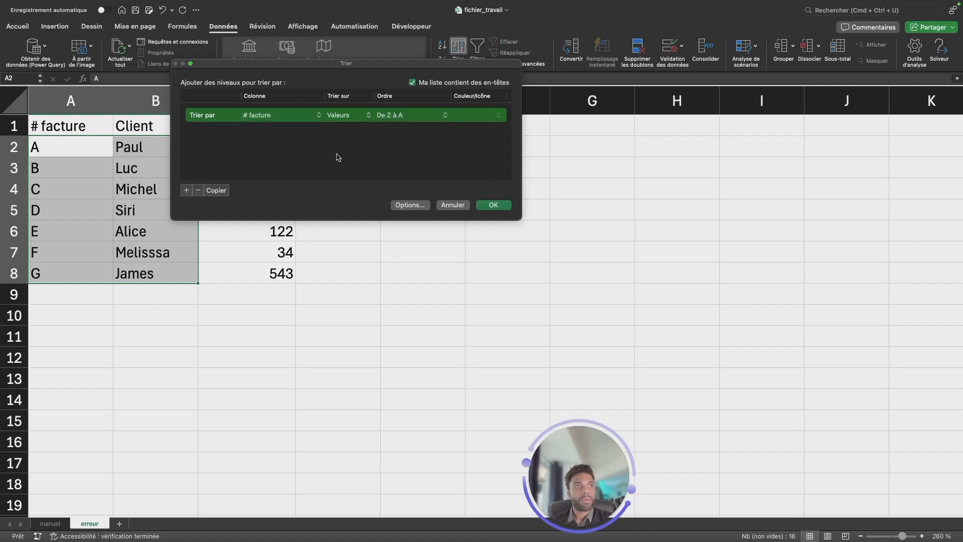
pyautogui.click(492, 206)
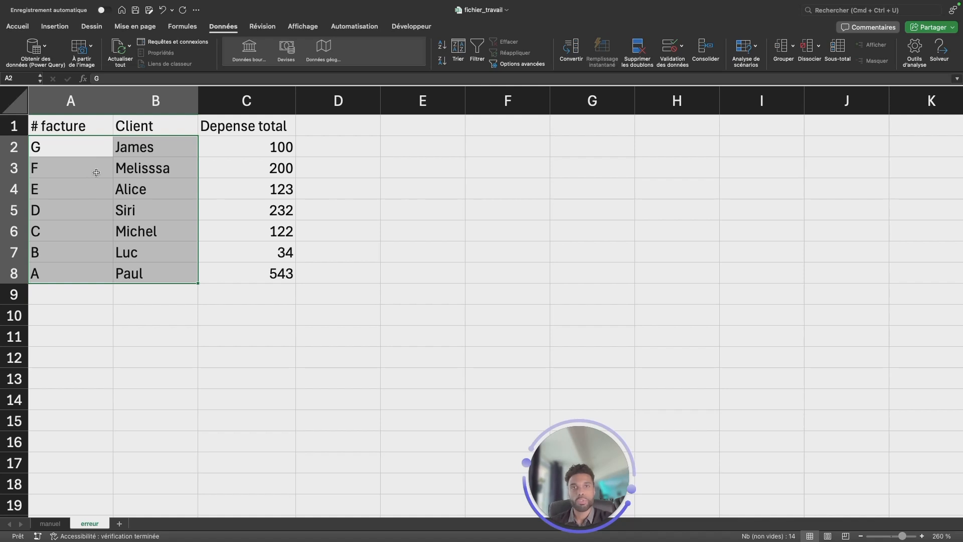
pyautogui.moveTo(263, 146); pyautogui.dragTo(255, 274)
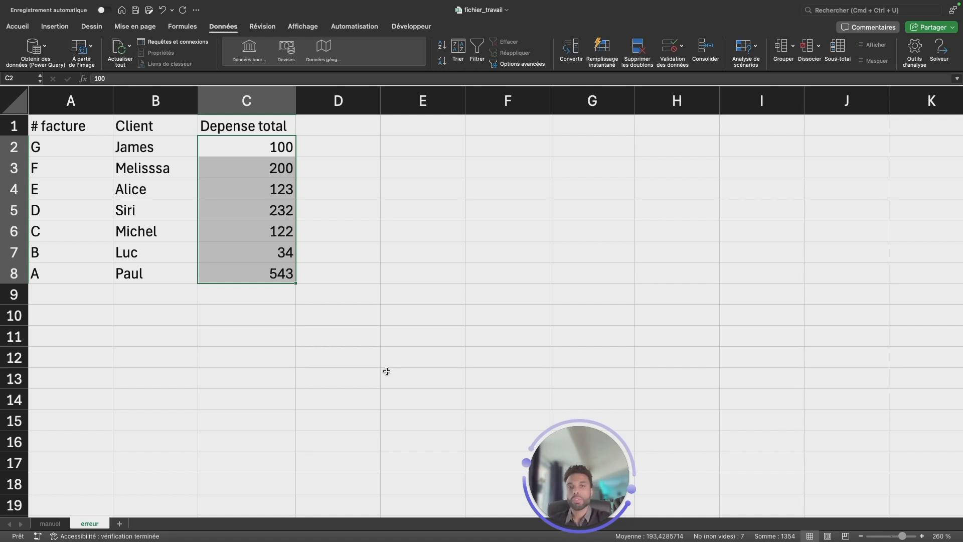
pyautogui.click(230, 351)
# Merge and center cells A5:B5 in the row of invoice D.
pyautogui.moveTo(95, 216); pyautogui.dragTo(153, 211)
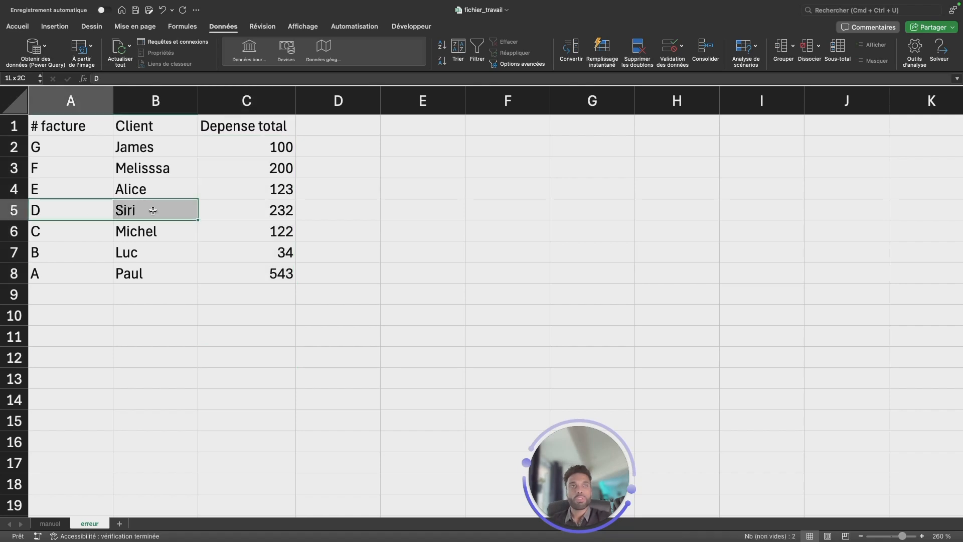
pyautogui.click(18, 26)
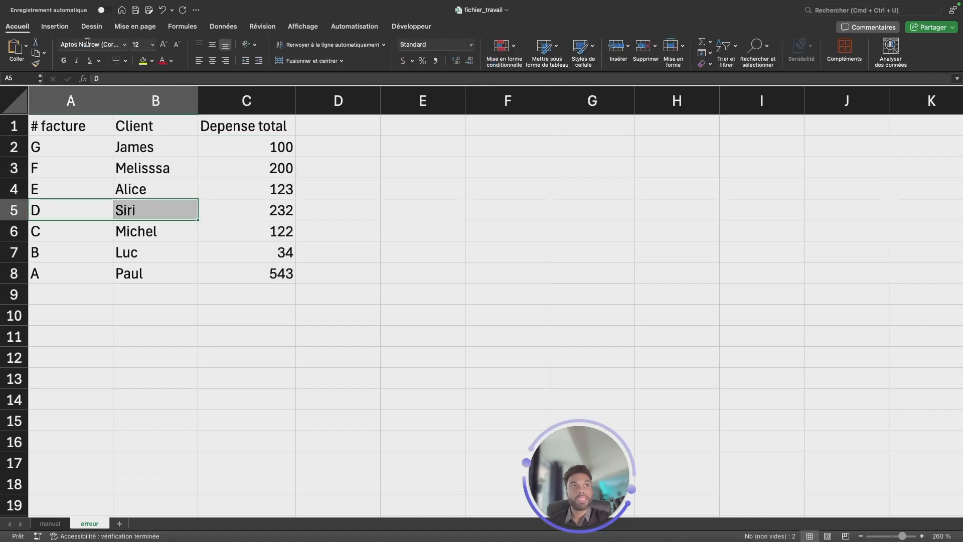
pyautogui.click(311, 61)
pyautogui.click(517, 207)
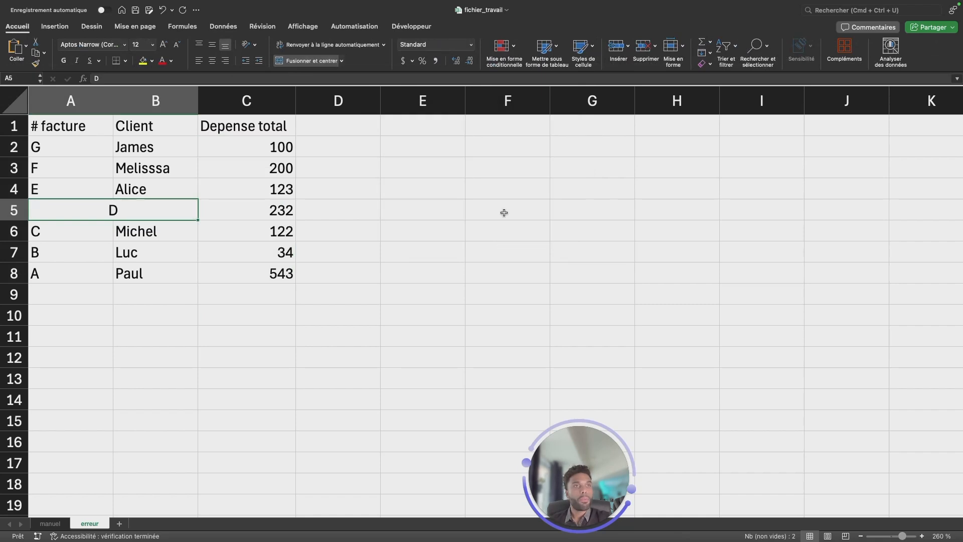
pyautogui.click(183, 294)
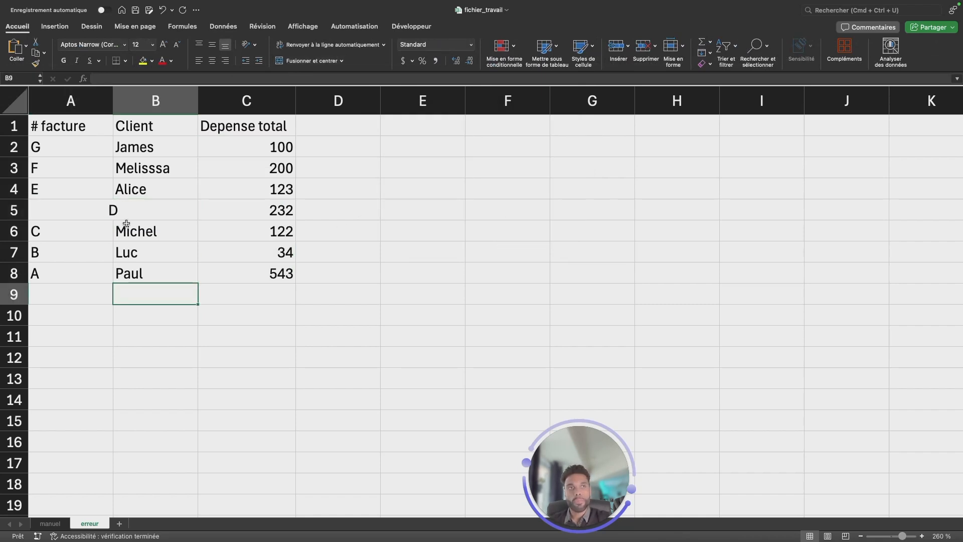
pyautogui.click(95, 211)
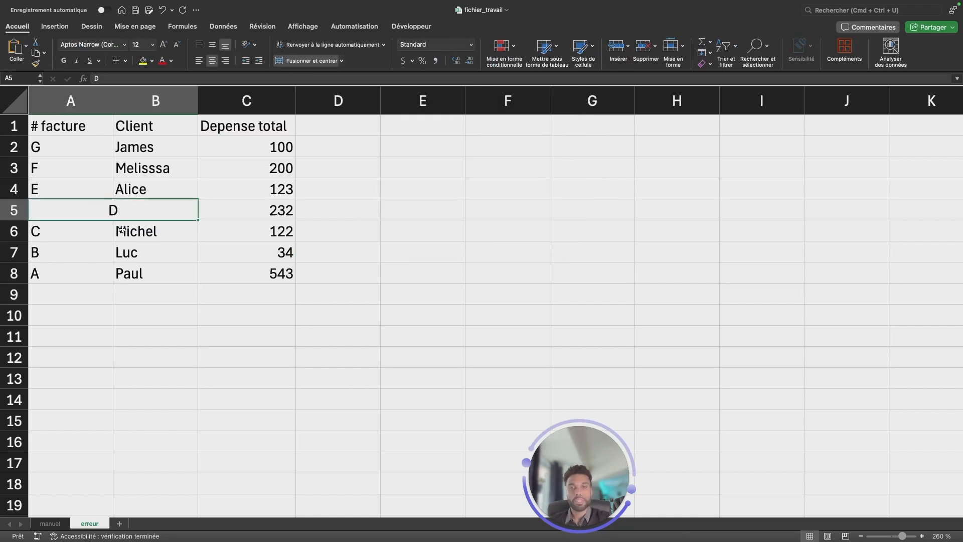
# Turn on filters for the header row A1:C1 of the table containing the merged cell.
pyautogui.moveTo(92, 126); pyautogui.dragTo(251, 126)
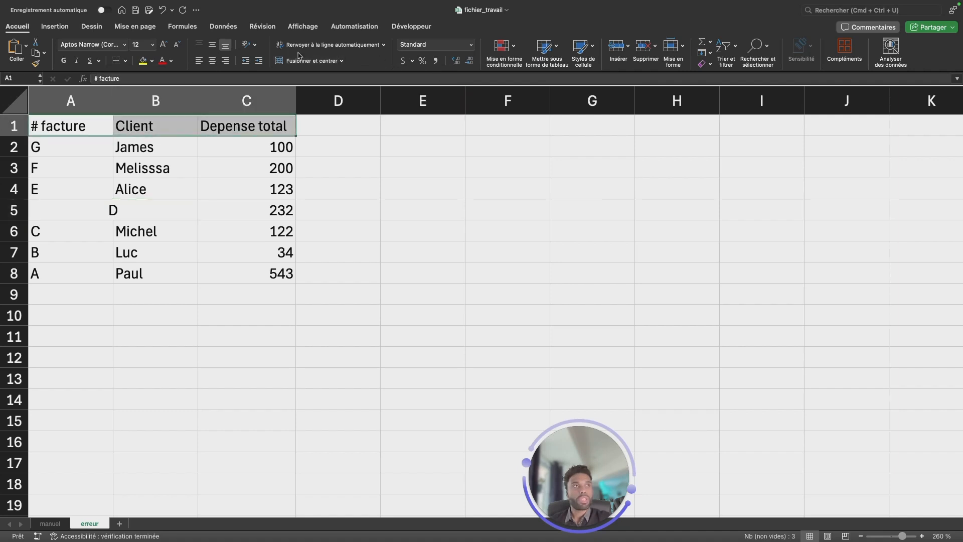
pyautogui.click(230, 27)
pyautogui.click(477, 48)
pyautogui.click(206, 209)
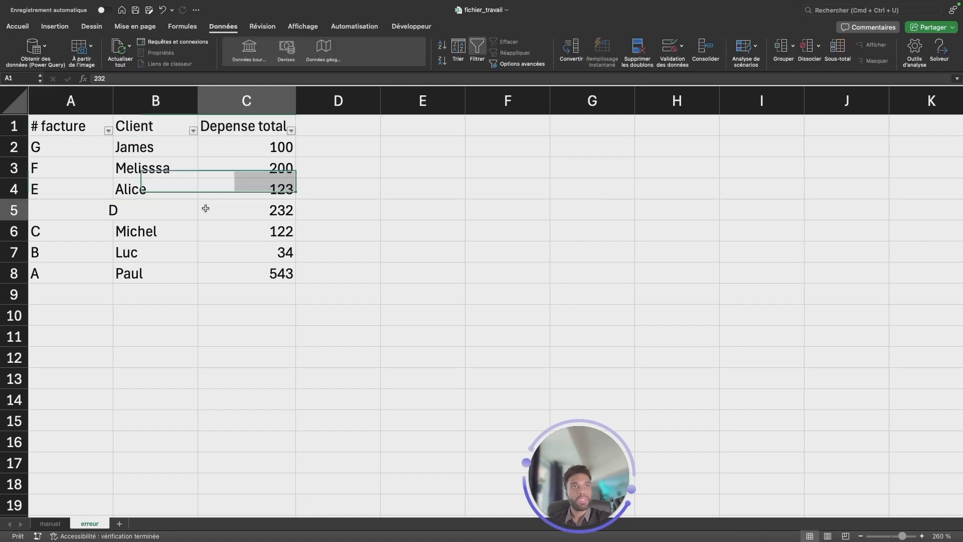
# Try to sort the table containing the merged cell by # facture in descending order.
pyautogui.click(108, 131)
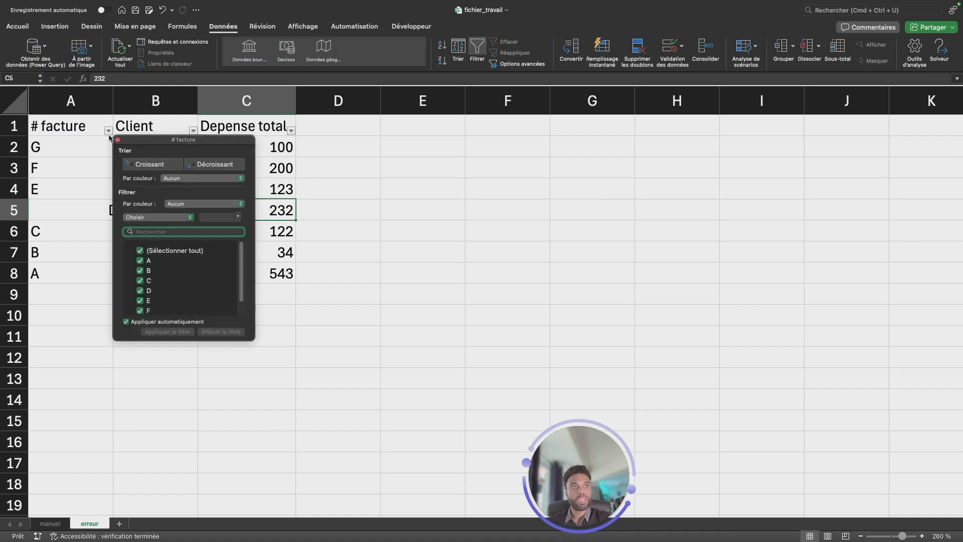
pyautogui.click(205, 168)
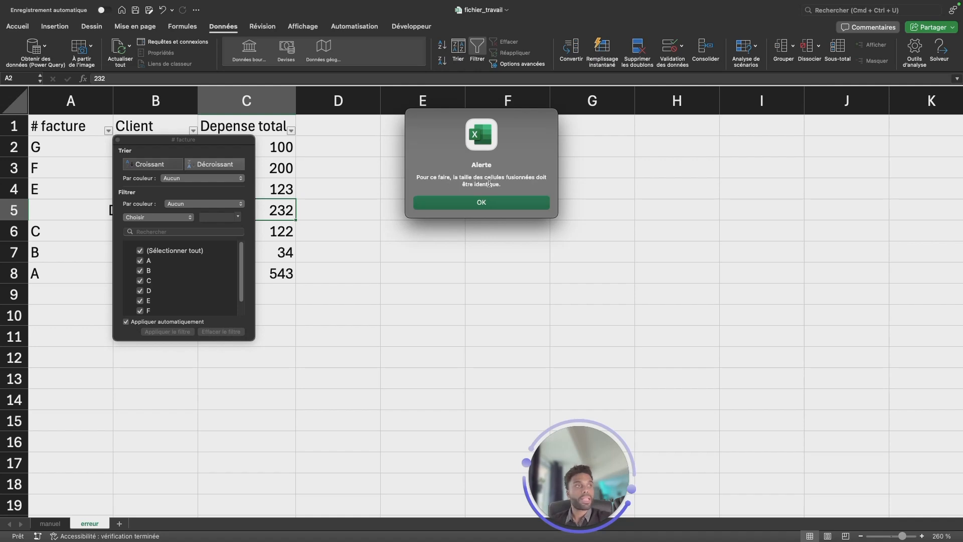
pyautogui.click(501, 204)
pyautogui.click(283, 282)
# Filter the # facture column to show only invoice D.
pyautogui.moveTo(83, 147); pyautogui.dragTo(150, 190)
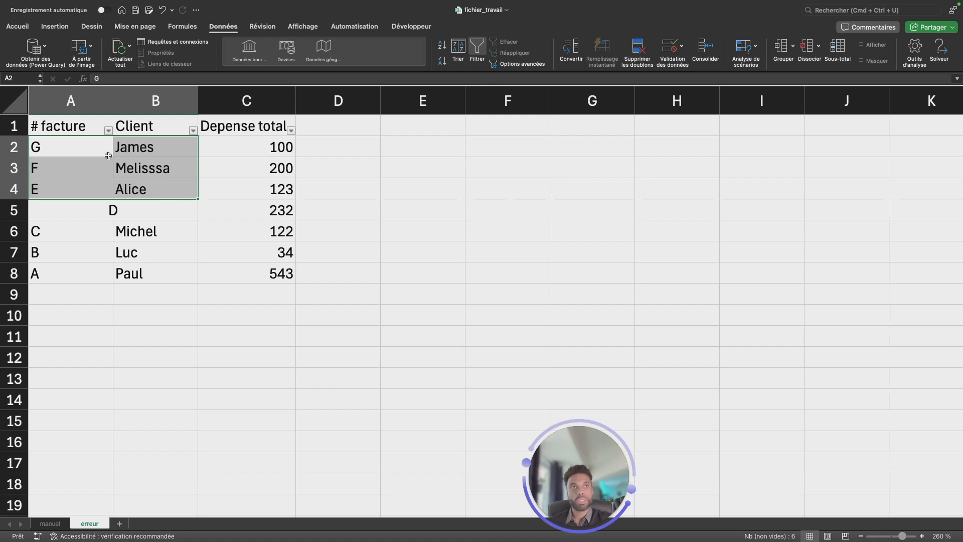
pyautogui.click(108, 130)
pyautogui.click(140, 251)
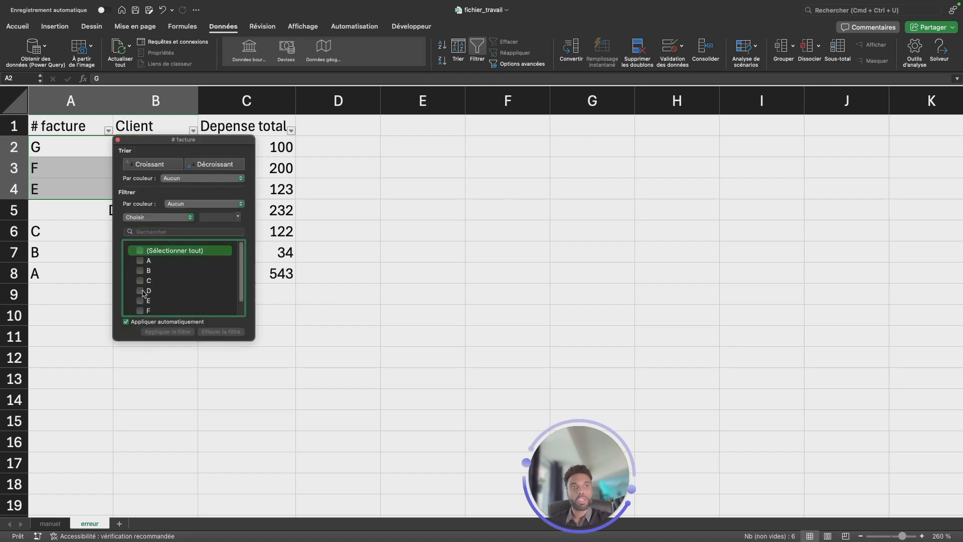
pyautogui.click(140, 290)
pyautogui.click(296, 263)
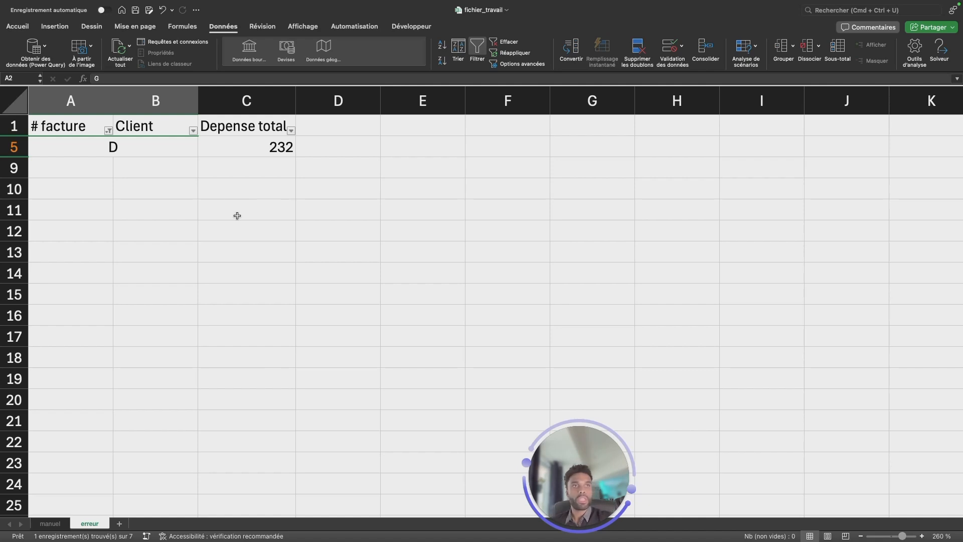
# Check the Client filter's options, then reselect all values in the # facture filter to show every row again.
pyautogui.click(192, 131)
pyautogui.click(142, 204)
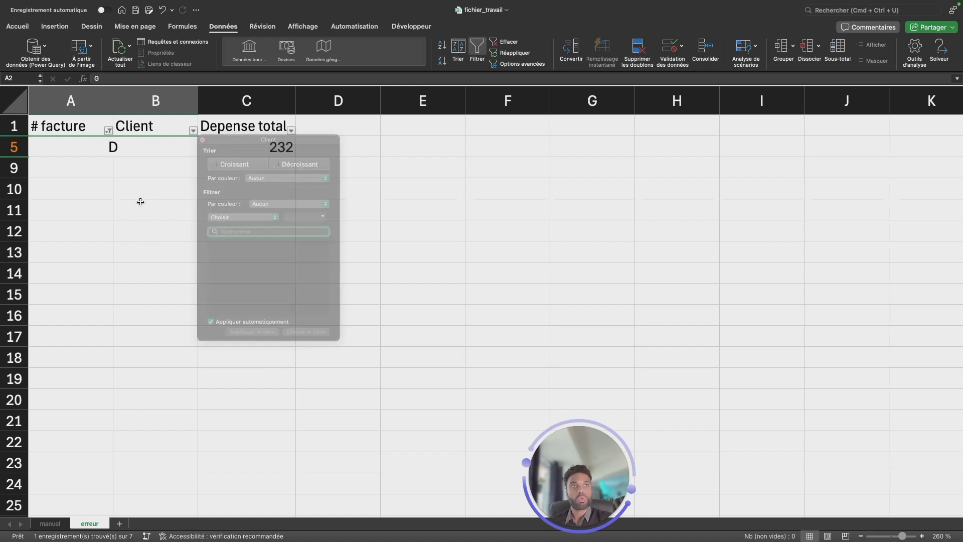
pyautogui.click(108, 131)
pyautogui.click(141, 277)
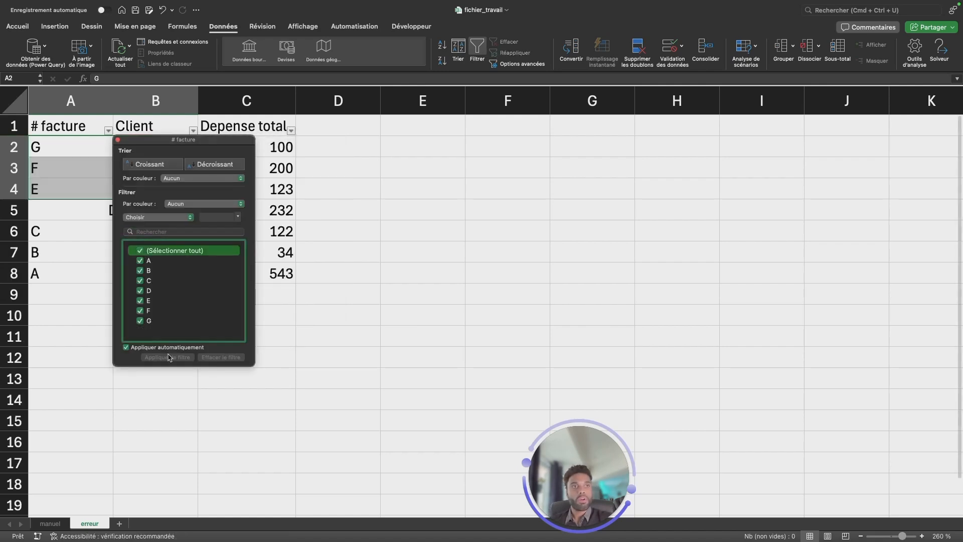
pyautogui.click(105, 205)
pyautogui.click(76, 209)
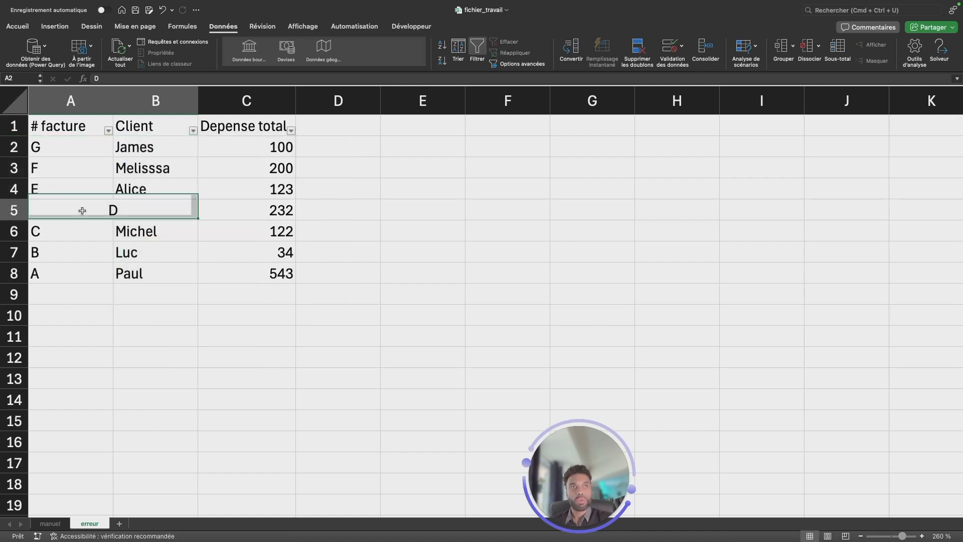
# Filter the Client column to show only the blank entries (Vides).
pyautogui.click(193, 130)
pyautogui.scroll(-1, 321, 279)
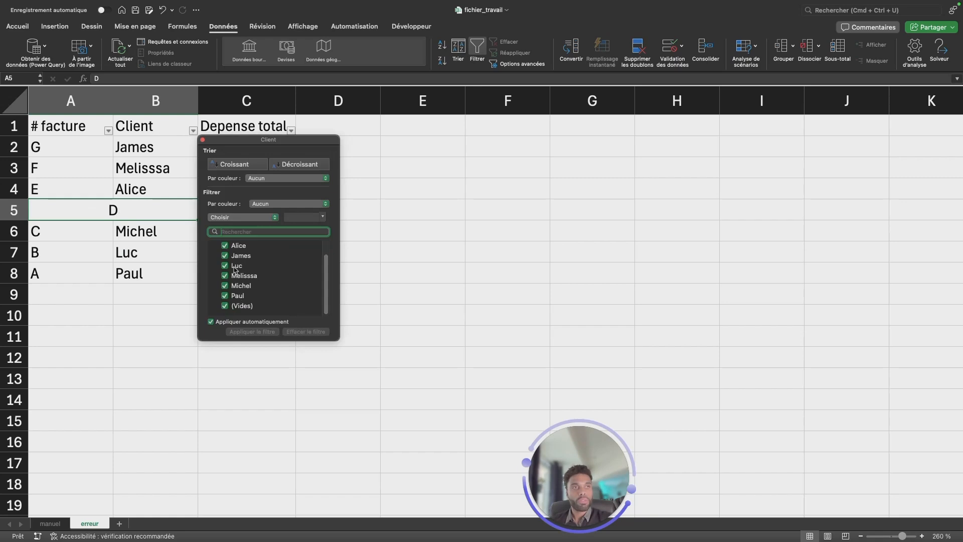
pyautogui.scroll(1, 326, 275)
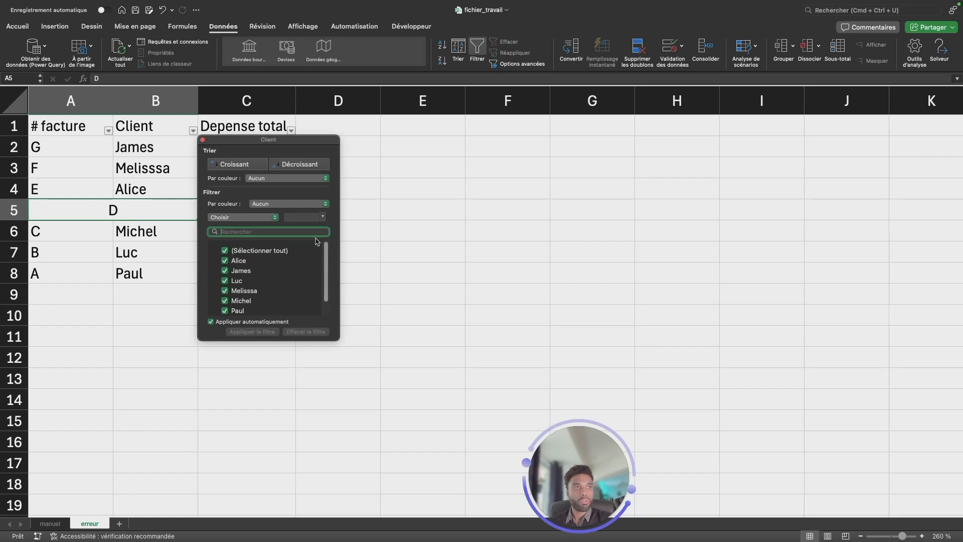
pyautogui.click(224, 250)
pyautogui.moveTo(326, 266); pyautogui.dragTo(326, 280)
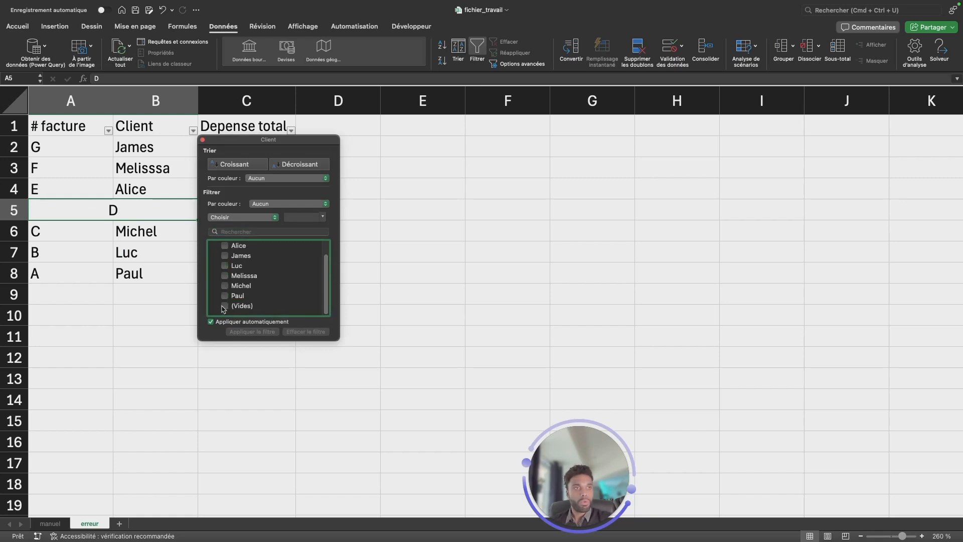
pyautogui.click(224, 307)
pyautogui.click(174, 291)
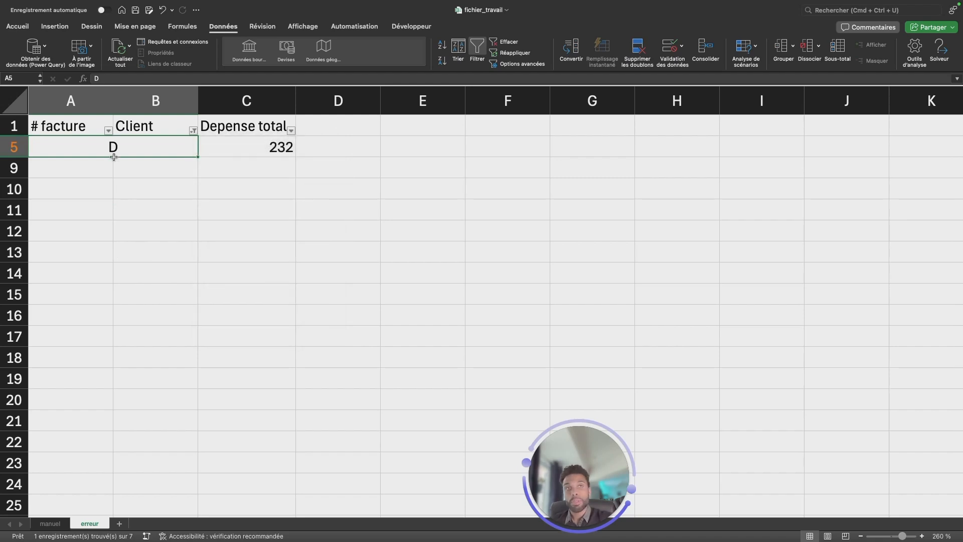